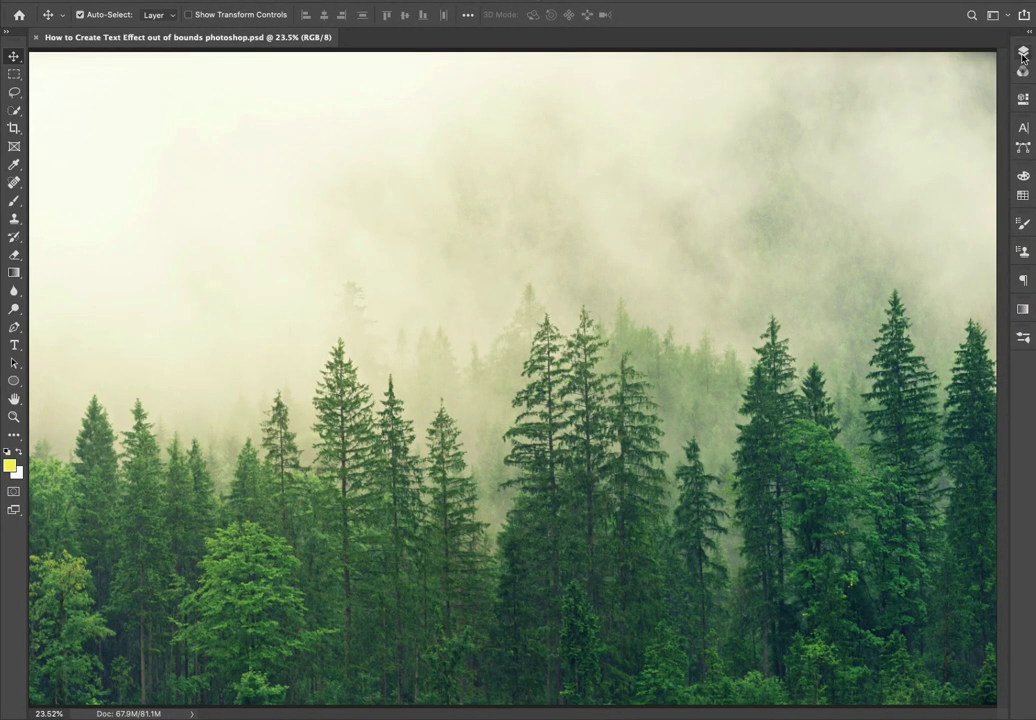
Duplicate the forest Background layer and copy its Red channel into a Red copy channel.
click(1022, 53)
drag(938, 138, 967, 210)
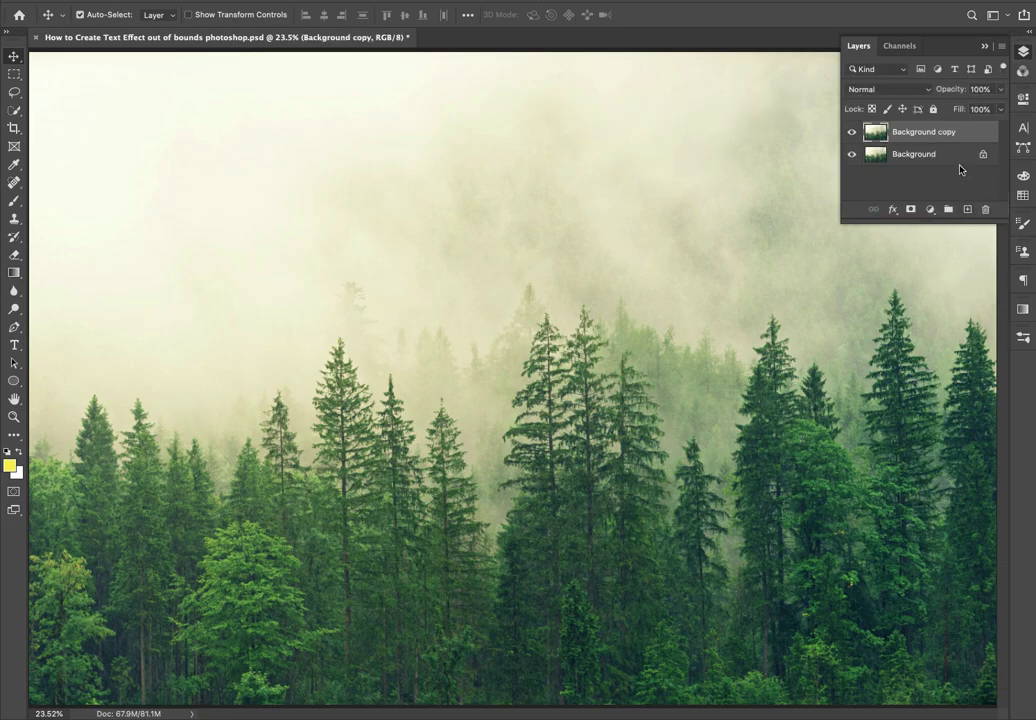
click(900, 46)
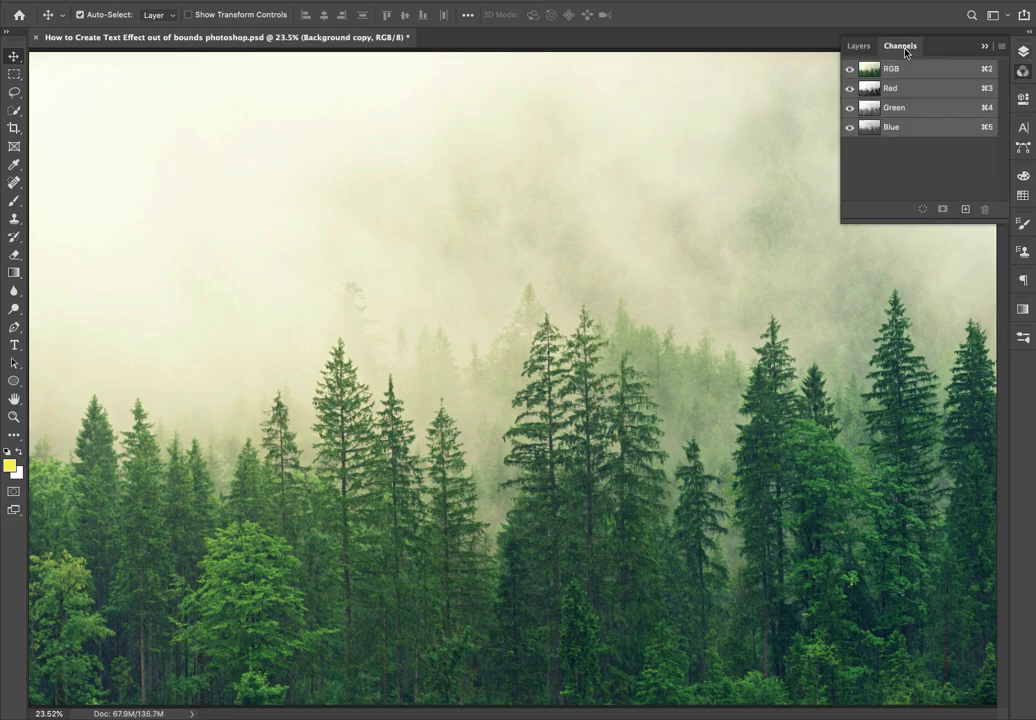
click(900, 89)
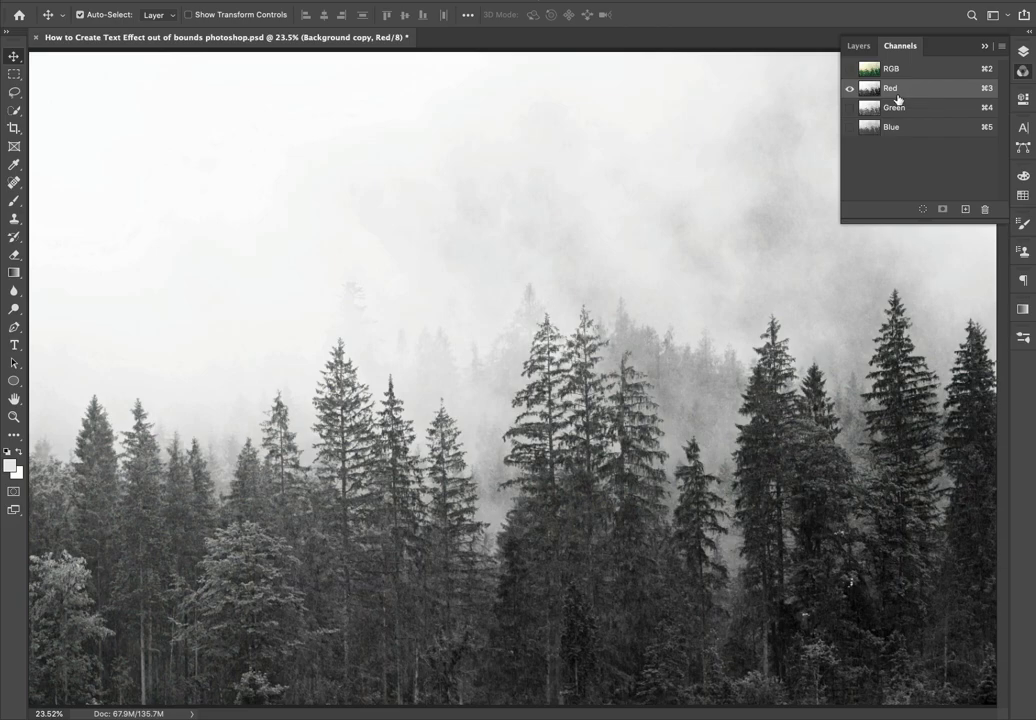
drag(919, 93, 964, 208)
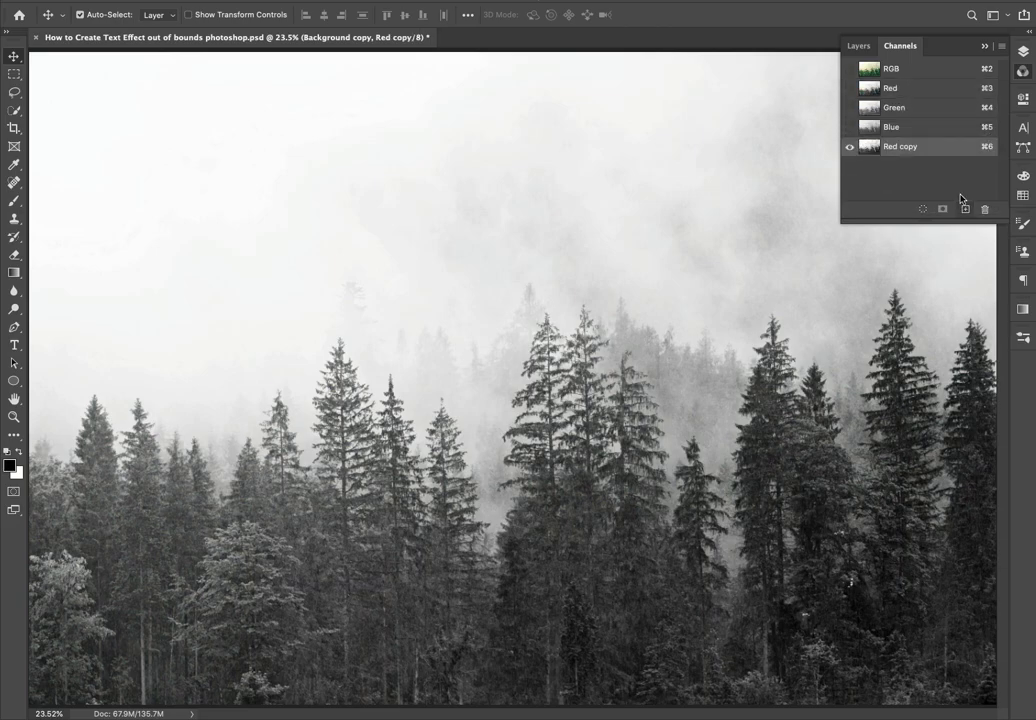
click(150, 1)
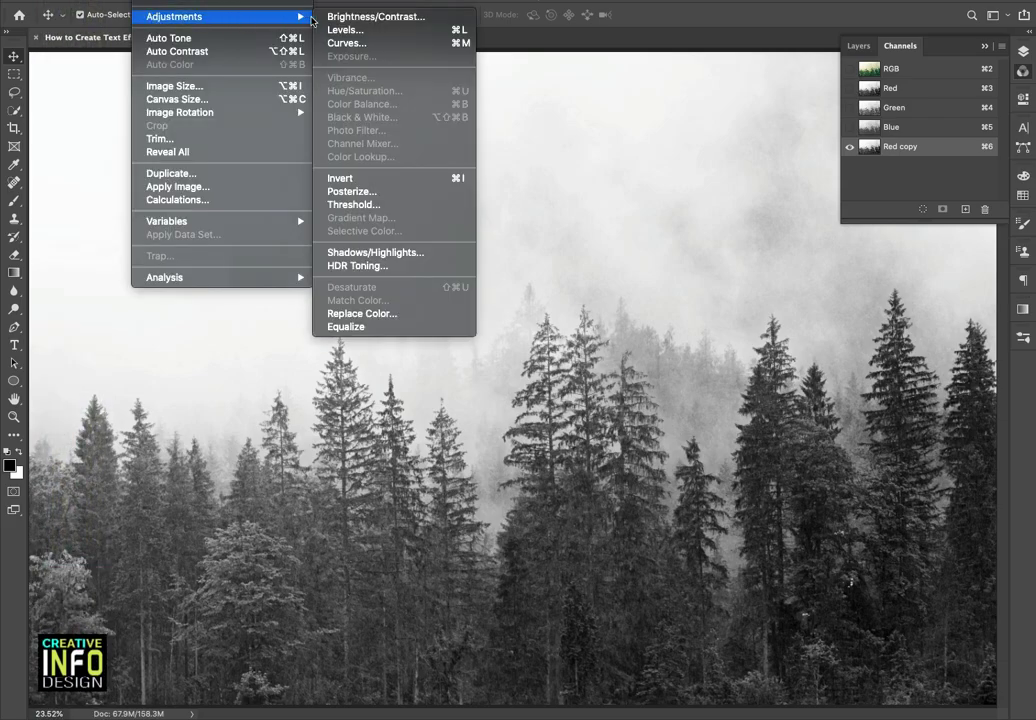
Apply Levels to Red copy with input values 88, 0.62 and 128 for black trees on white.
key(ctrl+l)
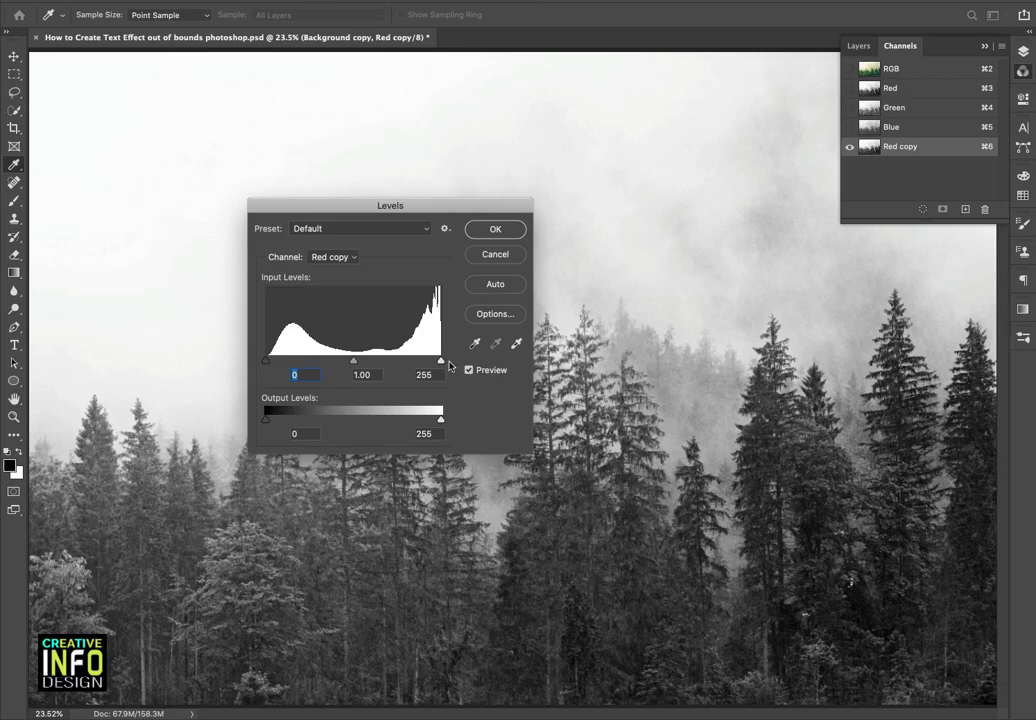
drag(442, 364, 436, 365)
click(431, 362)
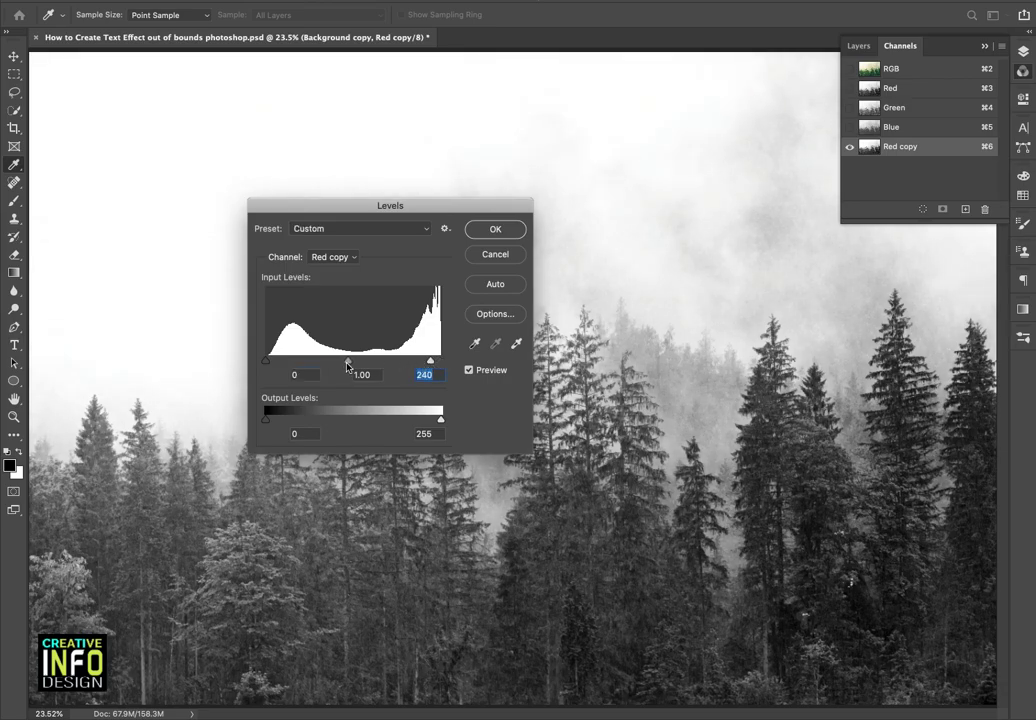
drag(358, 364, 372, 361)
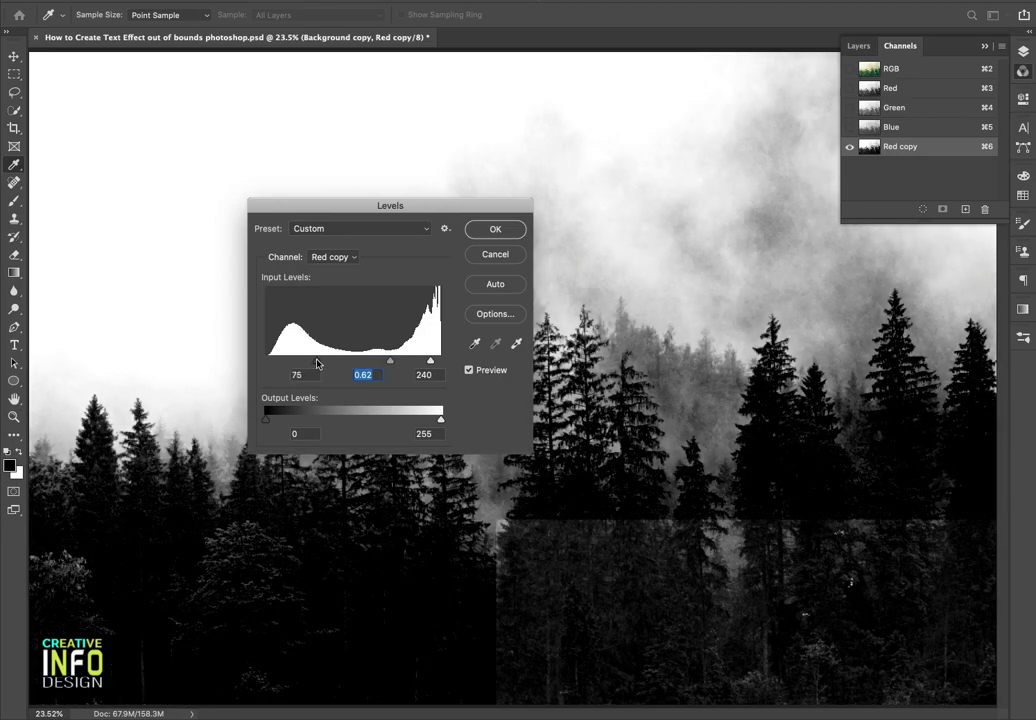
drag(272, 361, 323, 361)
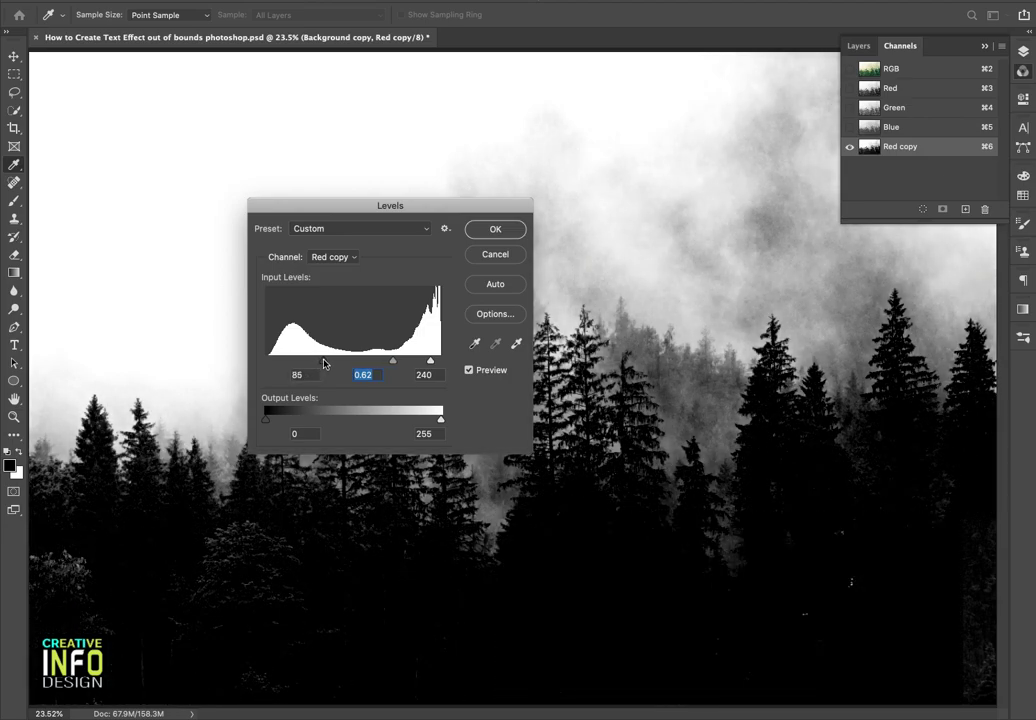
drag(432, 362, 357, 370)
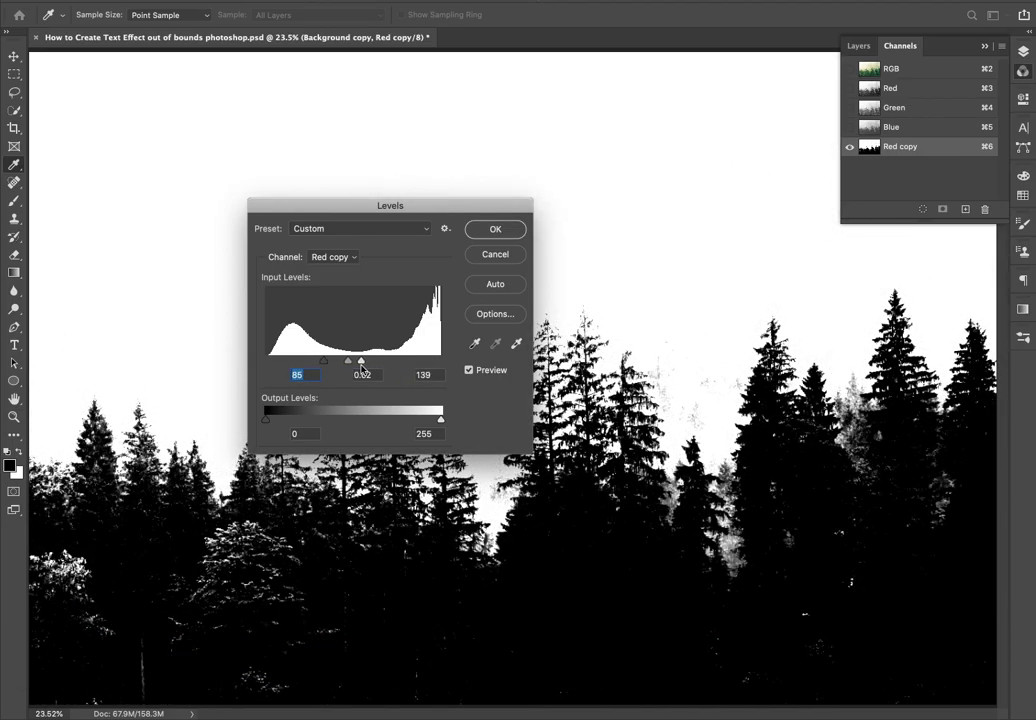
drag(357, 370, 352, 364)
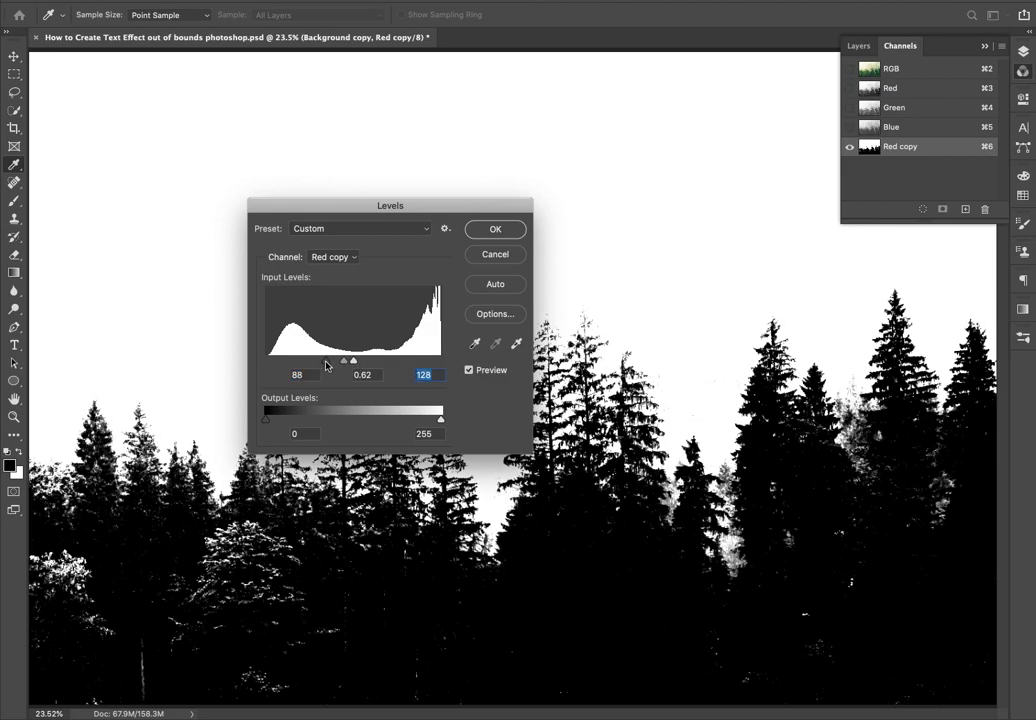
click(495, 229)
Load Red copy as a selection and add it as a layer mask on Background copy.
key(v)
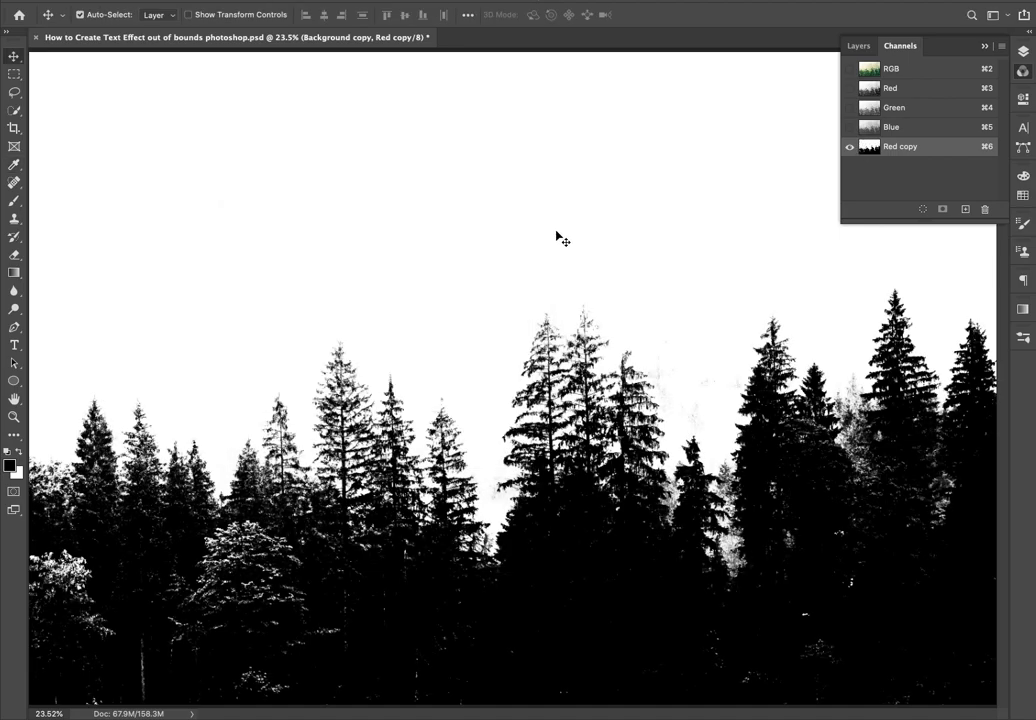
ctrl+click(870, 147)
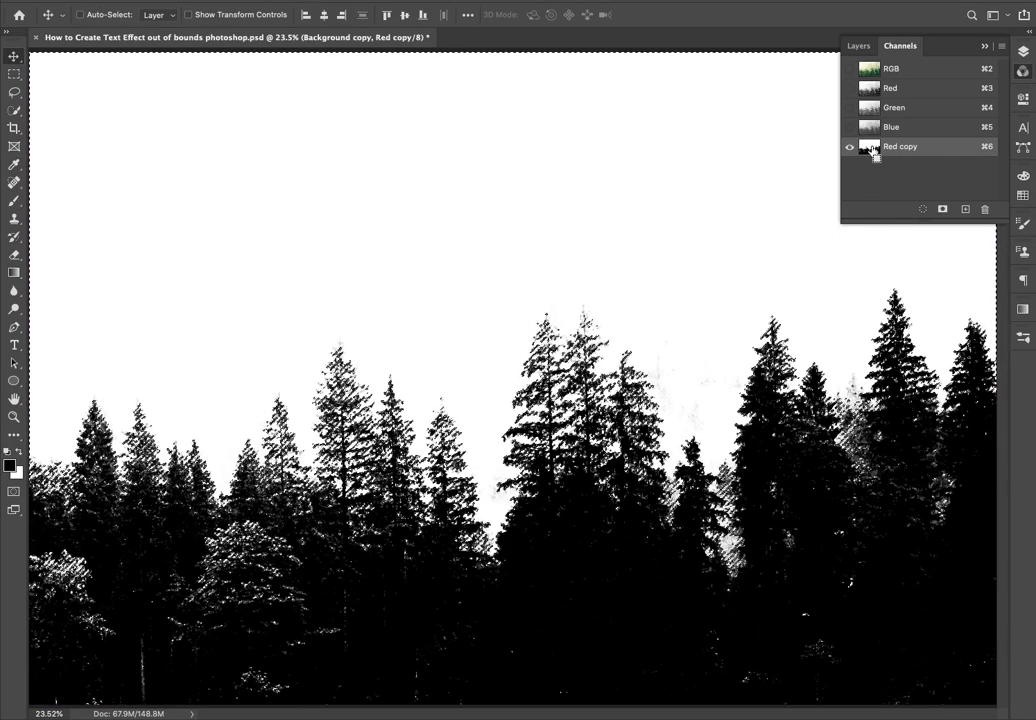
click(859, 46)
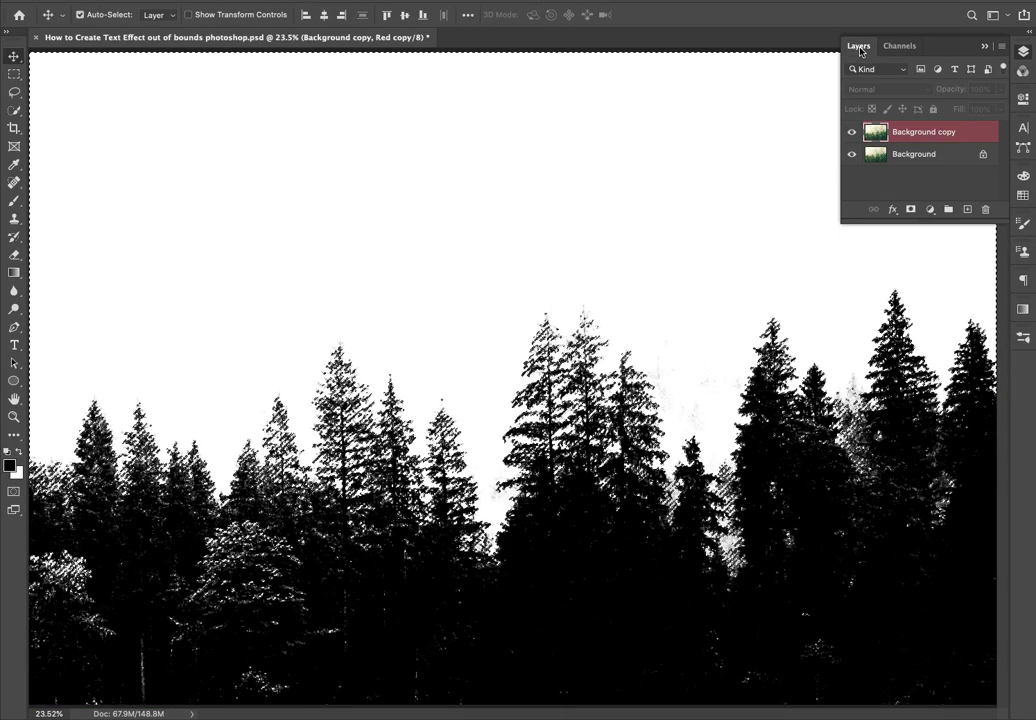
click(909, 211)
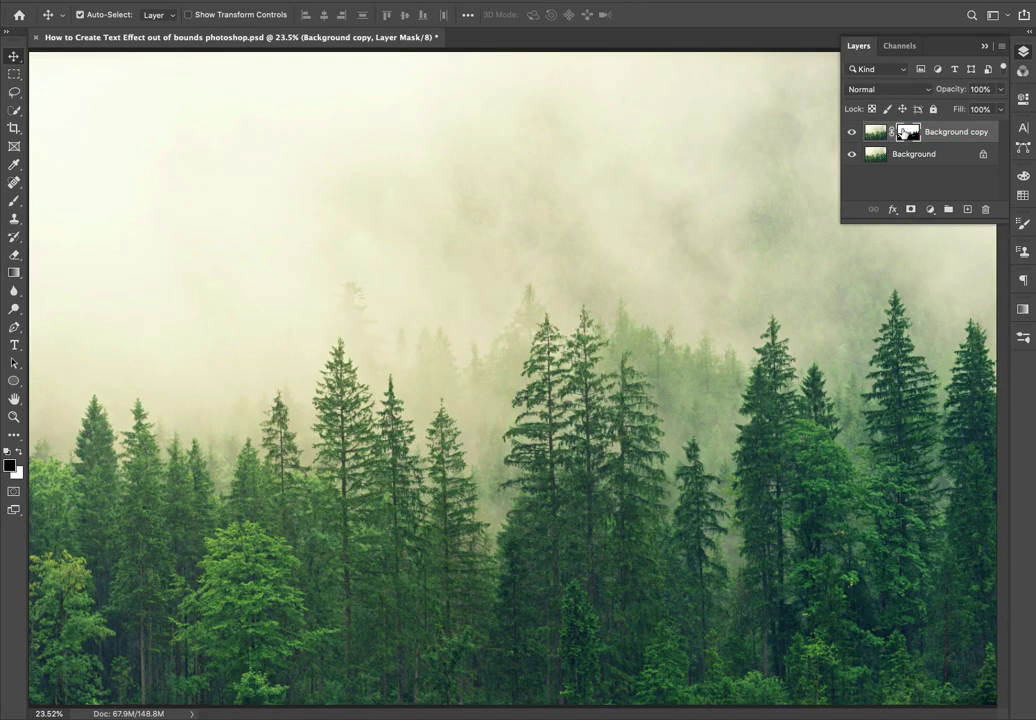
click(940, 157)
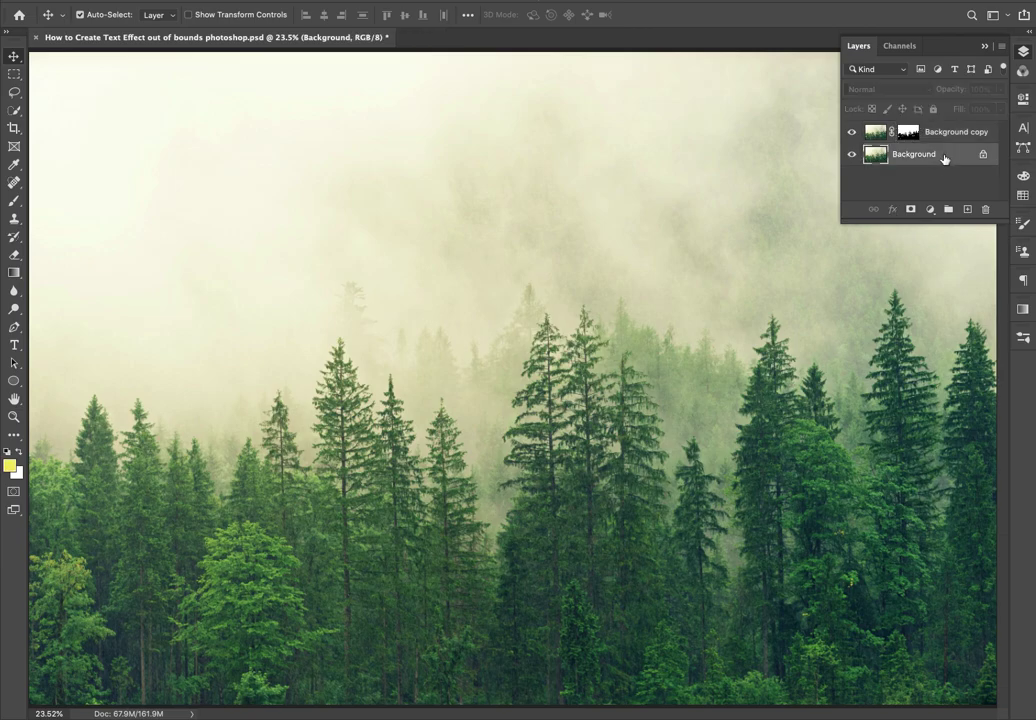
Unlock Background as Layer 0 and place a yellow-filled Layer 1 at the bottom of the stack.
double_click(955, 160)
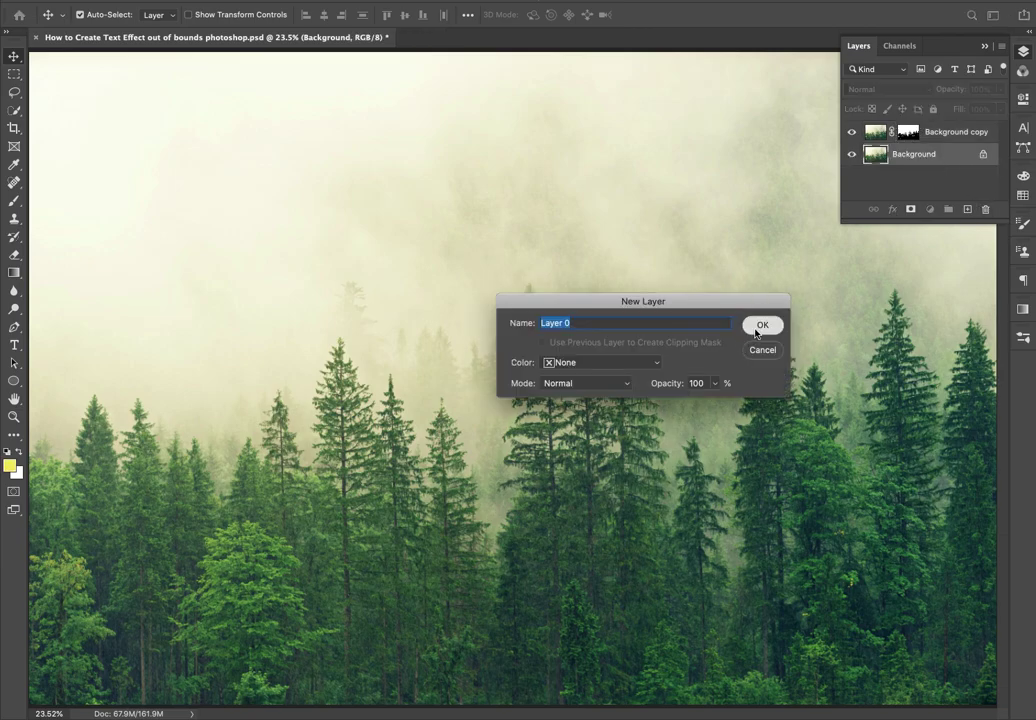
click(760, 326)
click(966, 209)
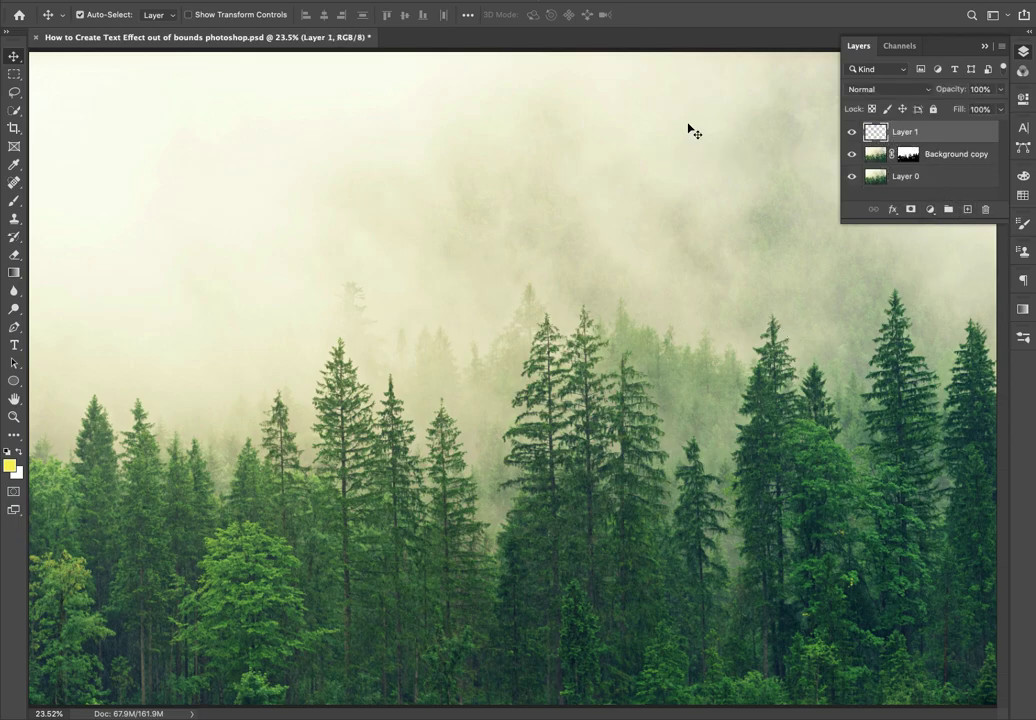
click(122, 4)
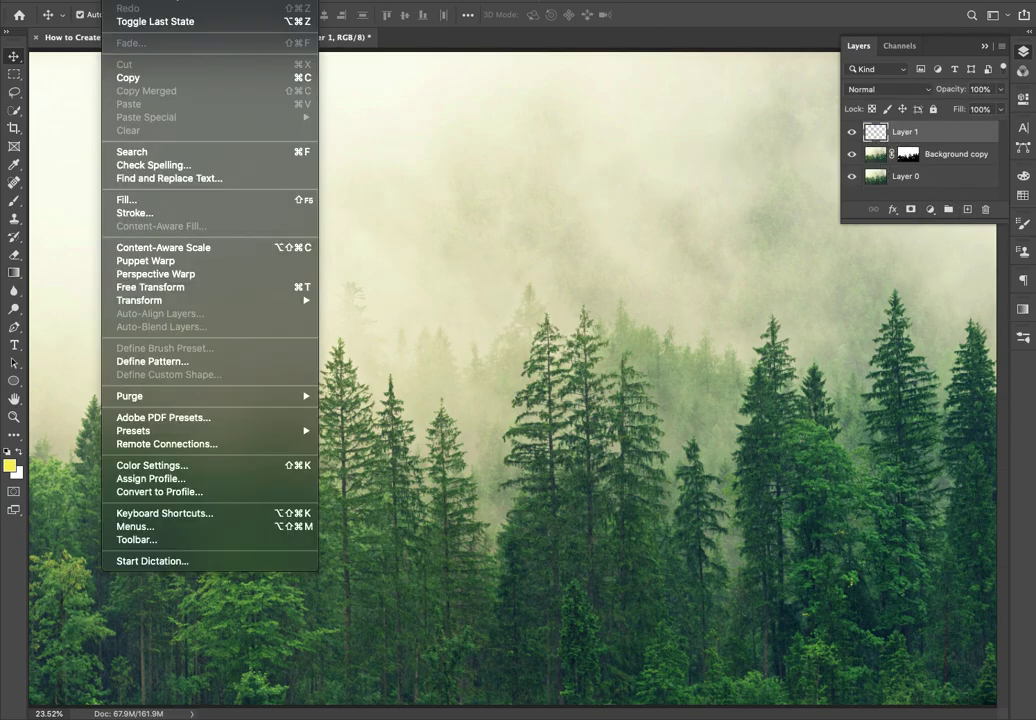
click(134, 200)
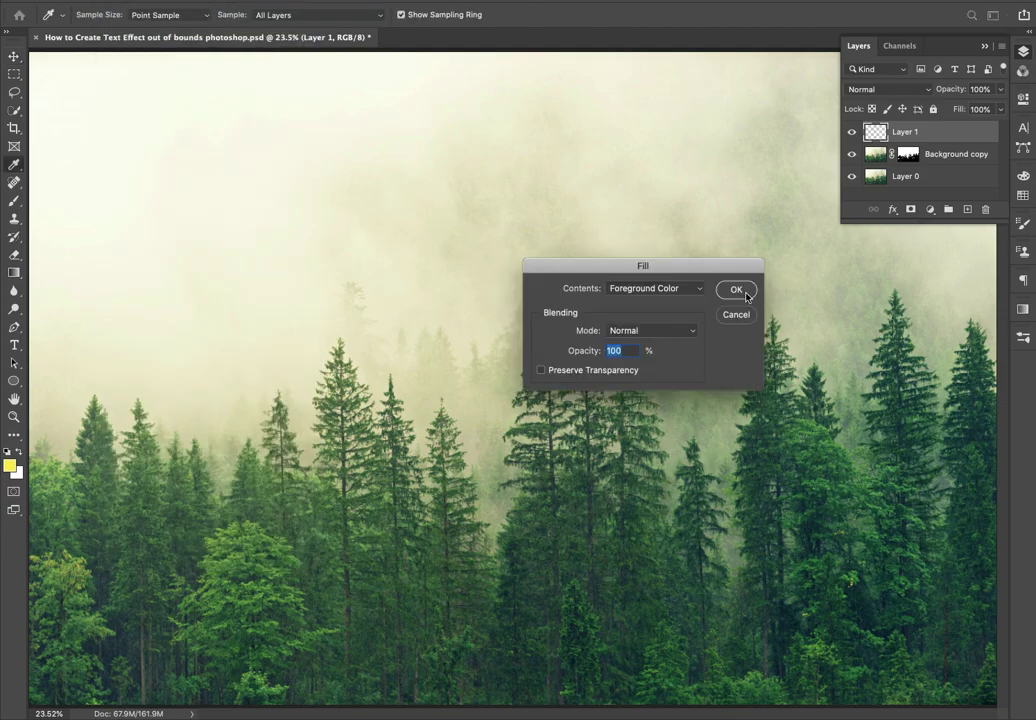
click(736, 290)
key(v)
drag(928, 134, 930, 192)
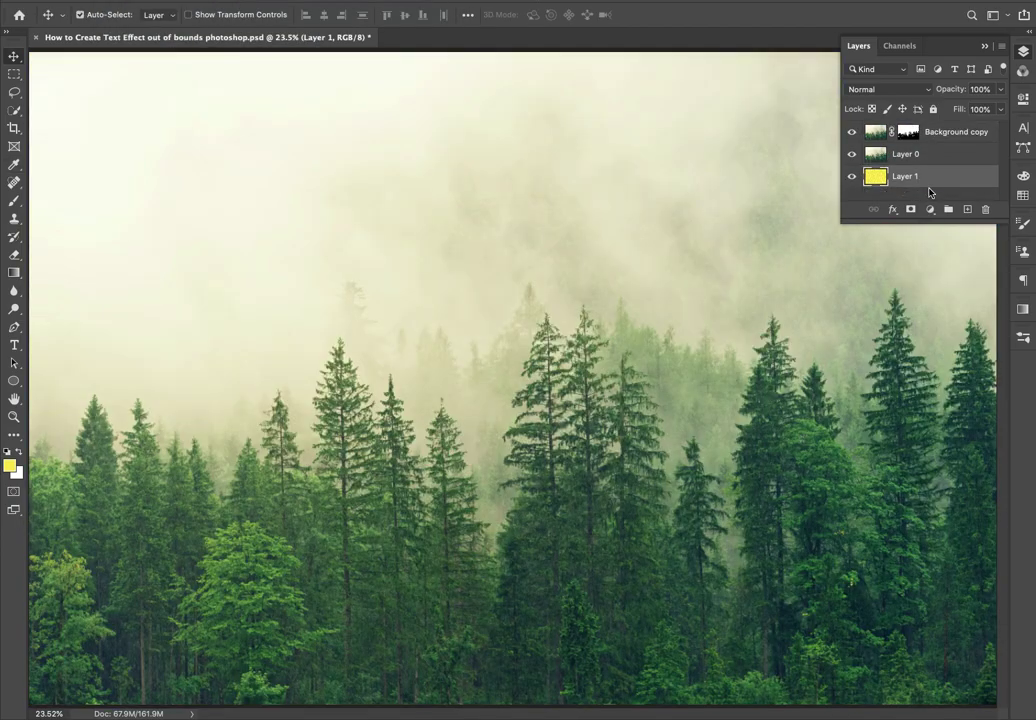
click(931, 144)
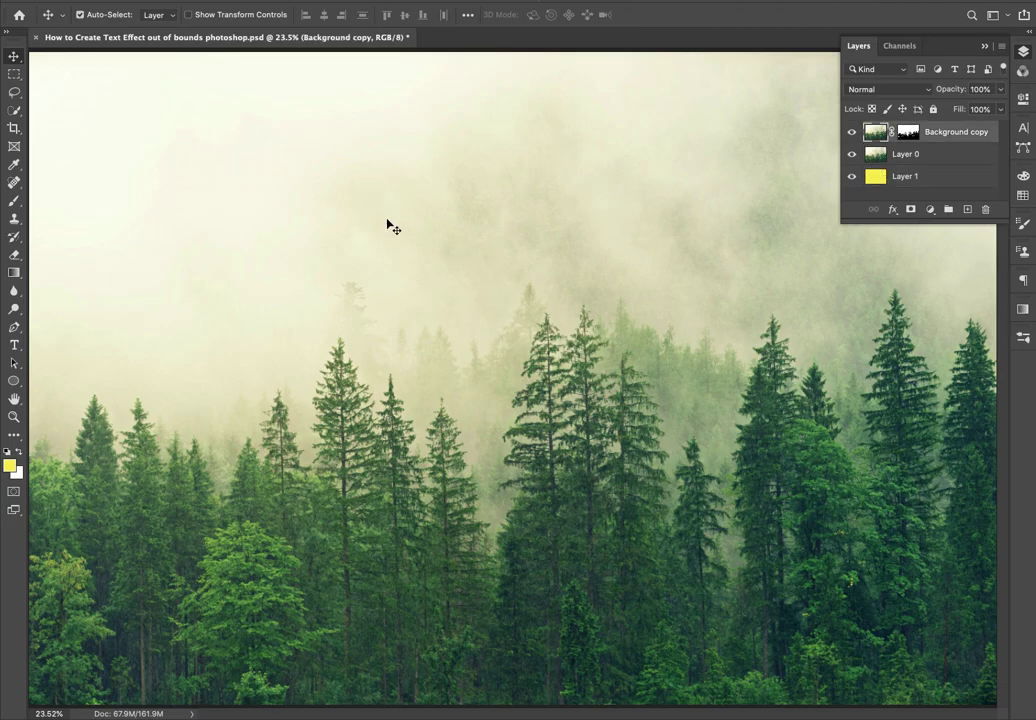
Type the word 'TREE' on the left side of the forest photo.
key(t)
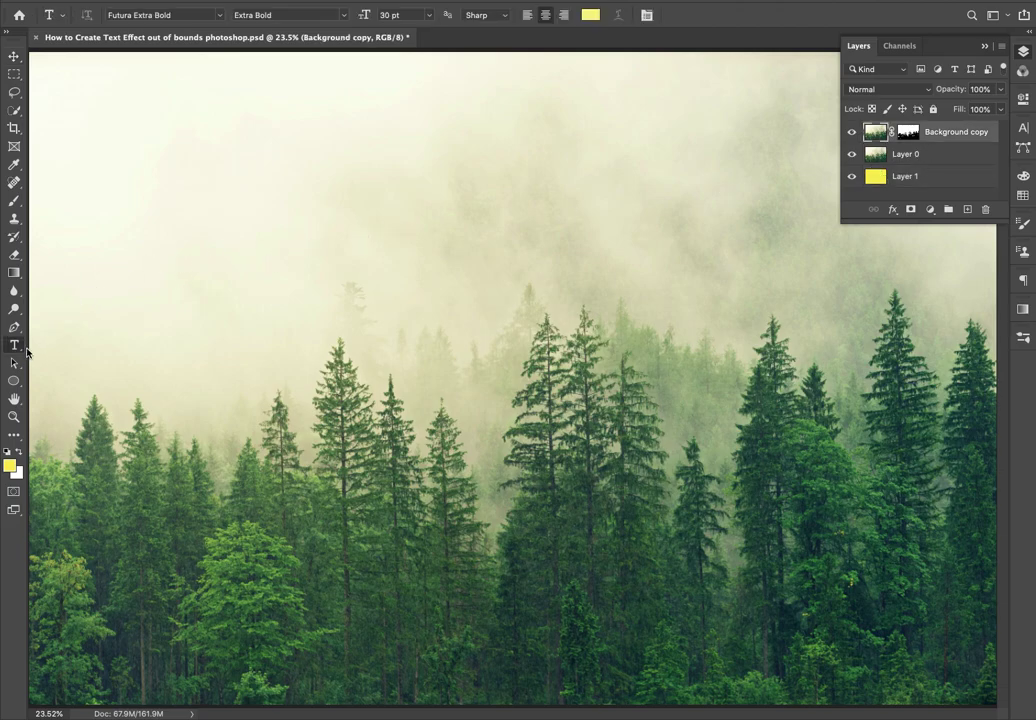
click(78, 484)
text(T)
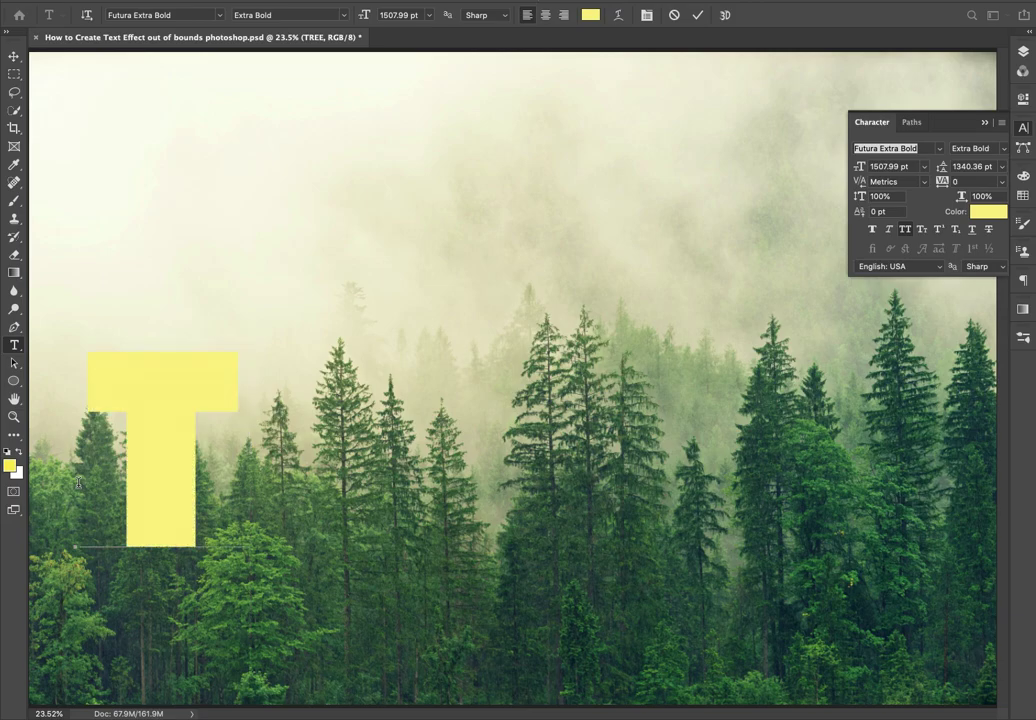
text(REE)
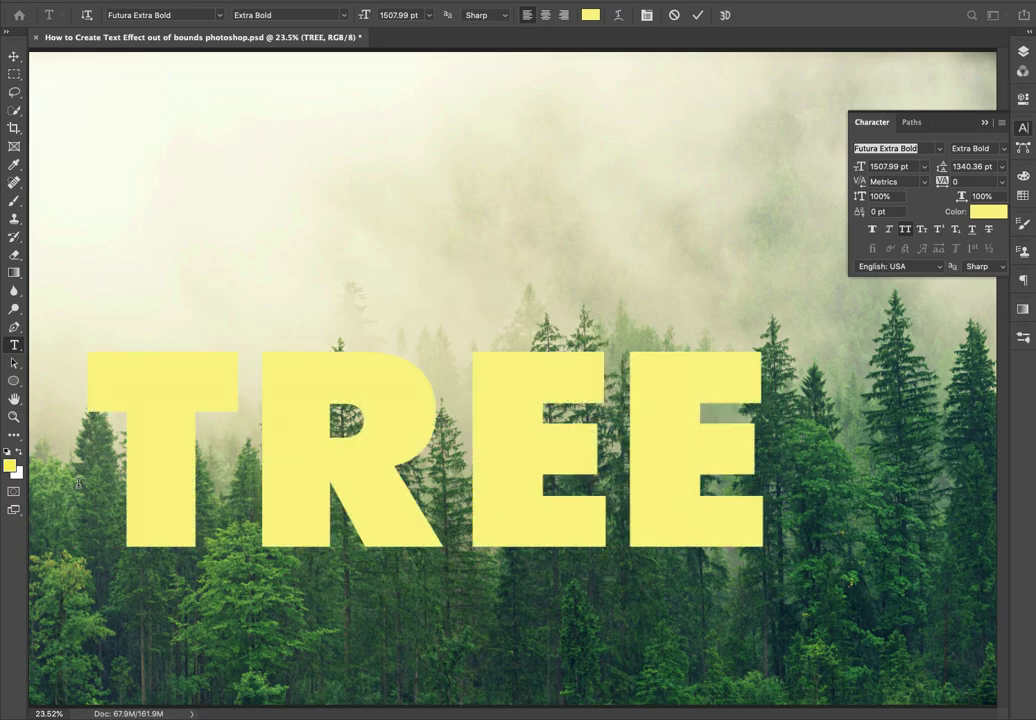
Scale the TREE lettering to about 124% and move it slightly lower.
key(ctrl+t)
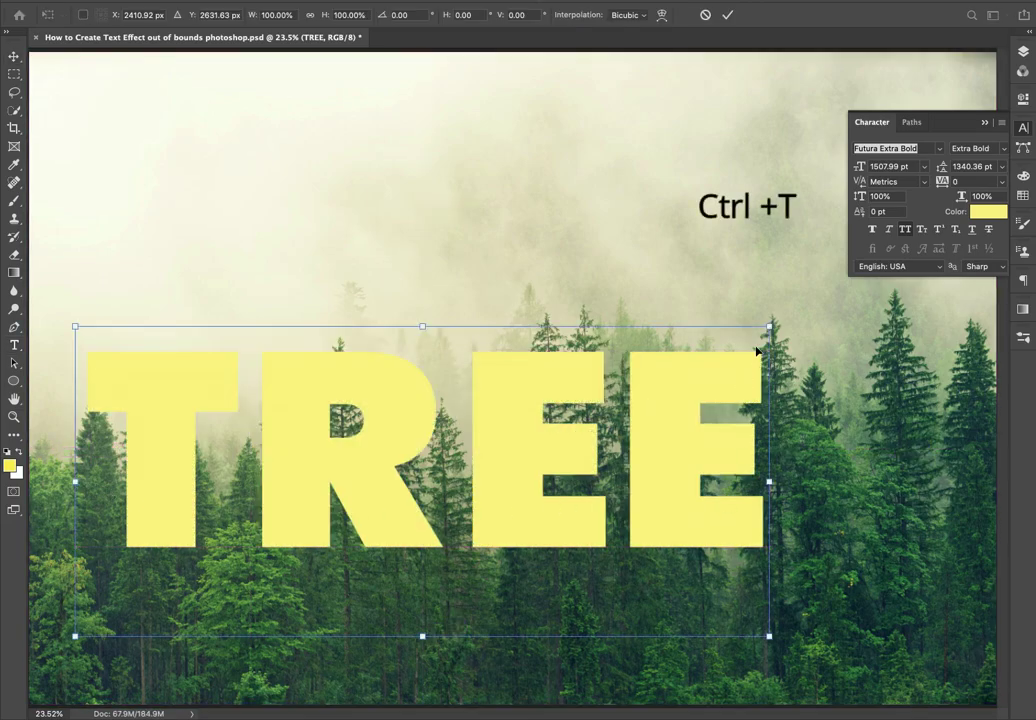
drag(769, 326, 937, 250)
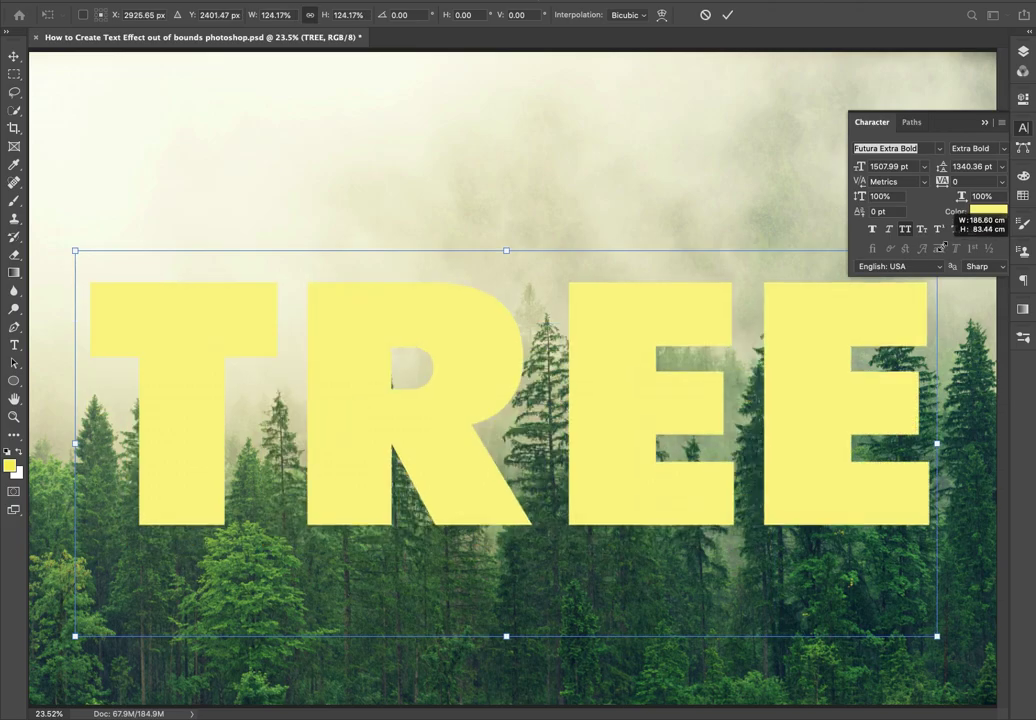
mouse_move(649, 452)
mouse_down()
mouse_move(640, 516)
mouse_move(613, 486)
mouse_up()
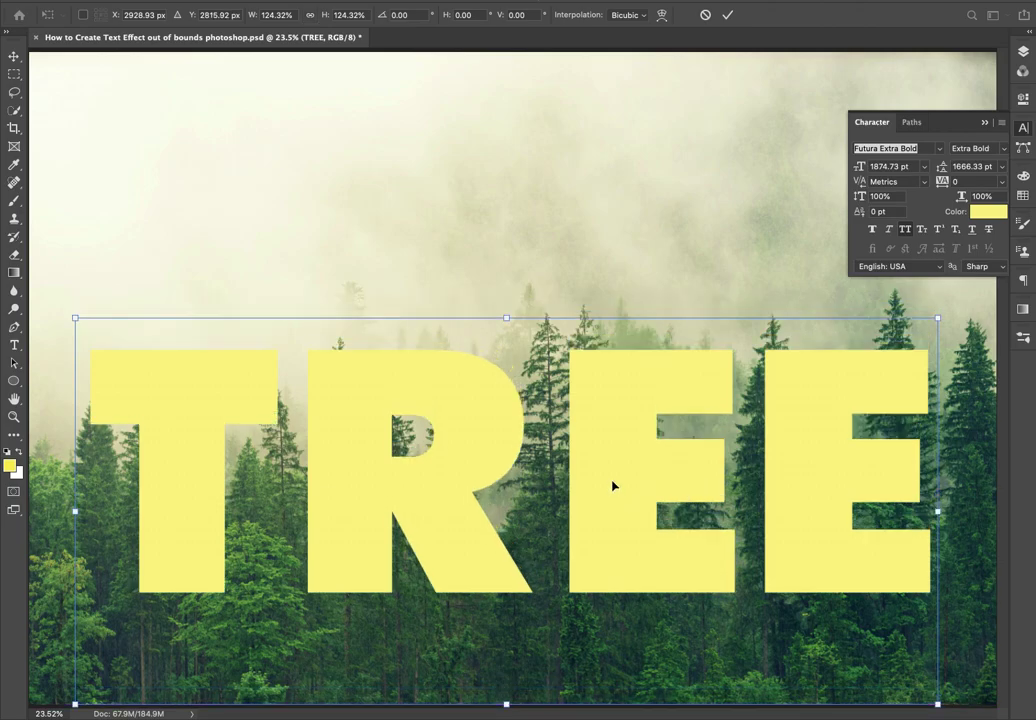
key(Return)
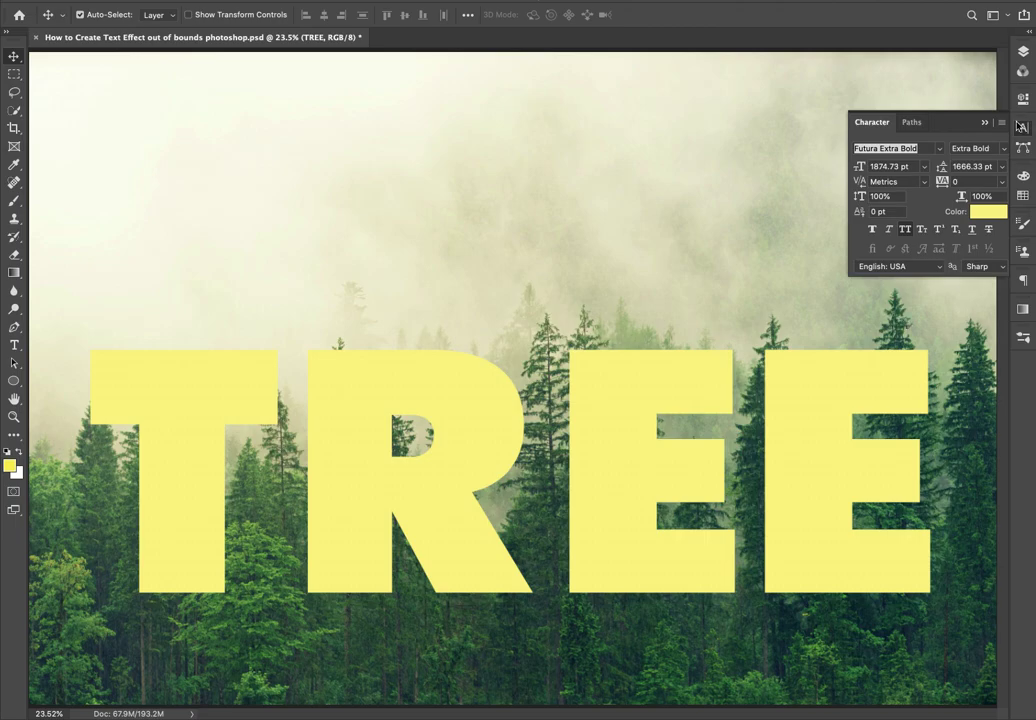
click(988, 124)
Move TREE below Layer 0 and clip the forest photo into the letters.
click(1021, 54)
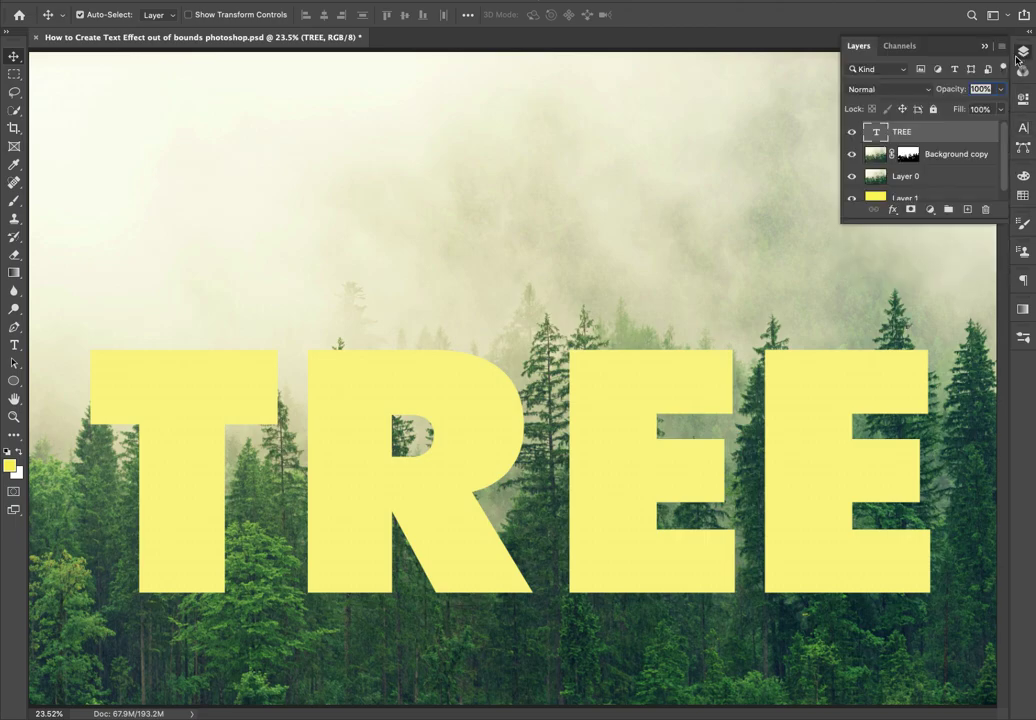
drag(958, 129, 912, 183)
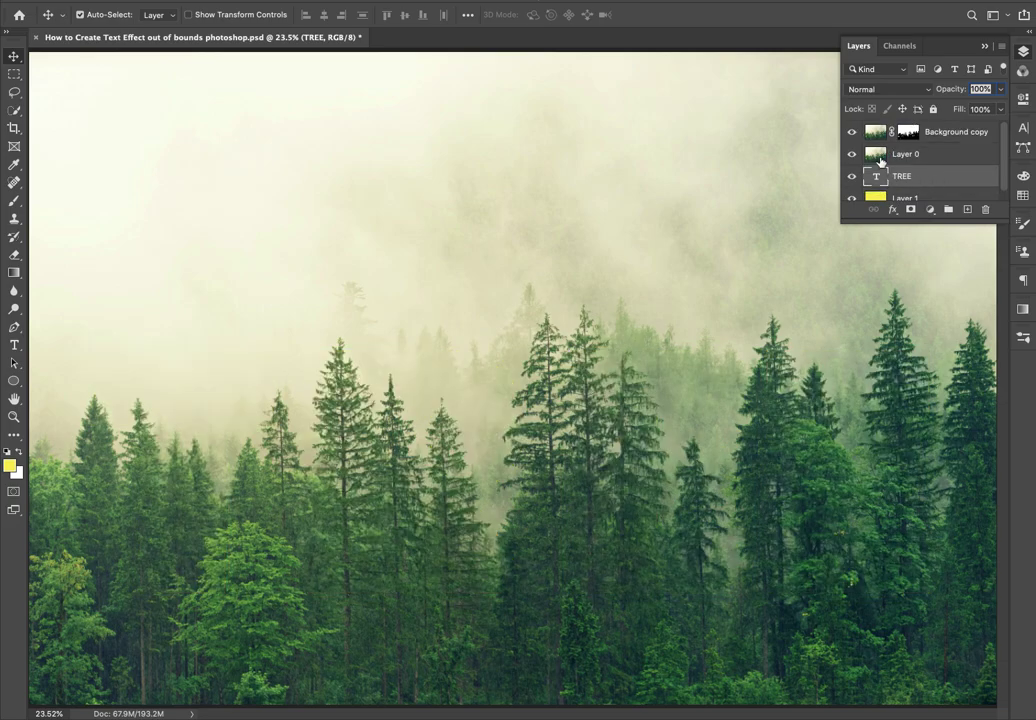
click(880, 158)
ctrl+click(874, 157)
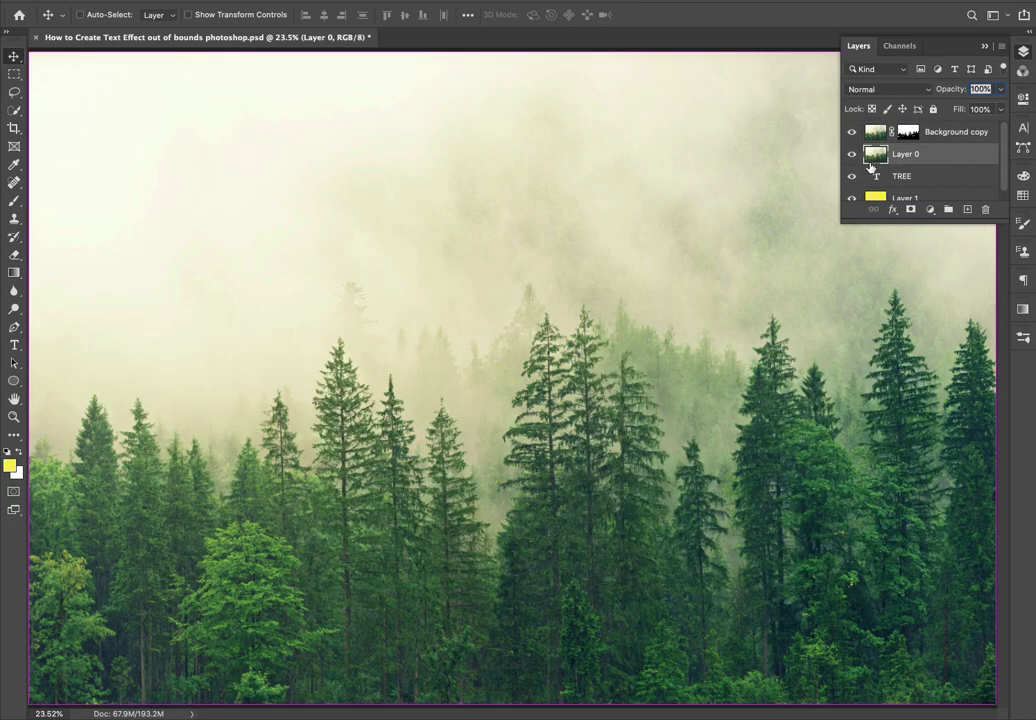
ctrl+click(876, 163)
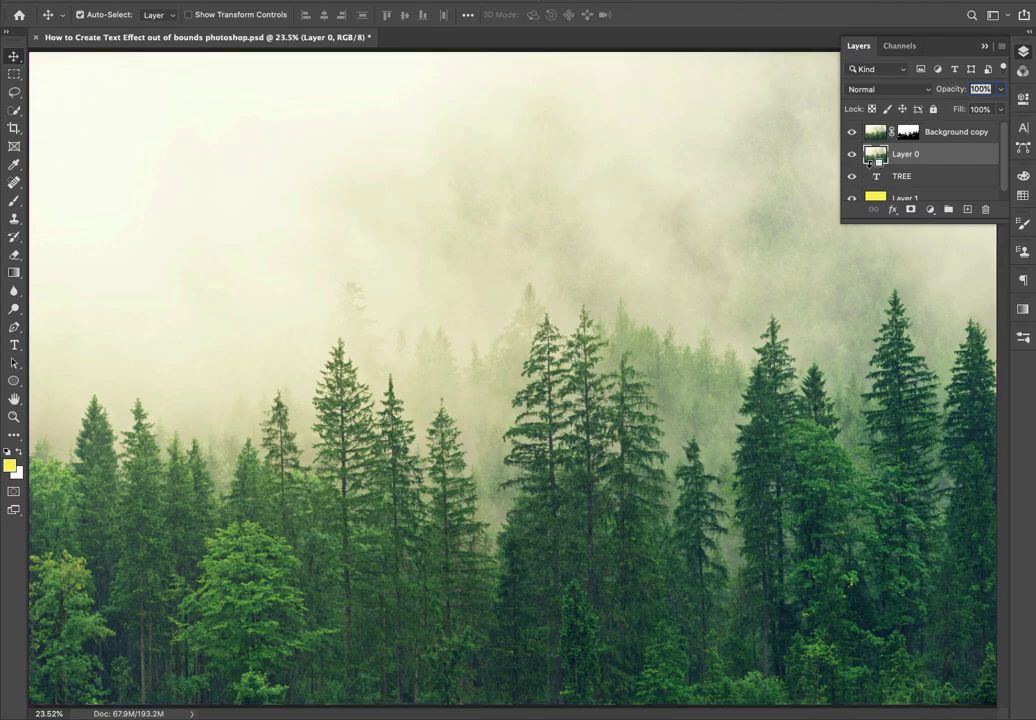
alt+click(880, 165)
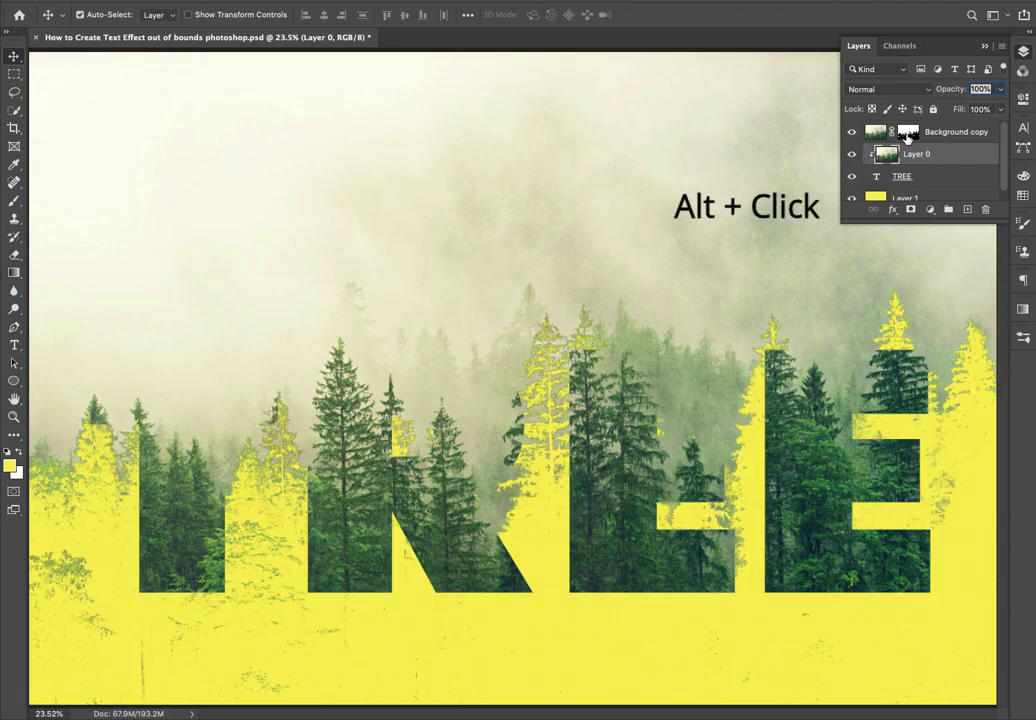
Invert the Background copy layer mask so only the foreground trees remain.
click(907, 134)
key(ctrl+i)
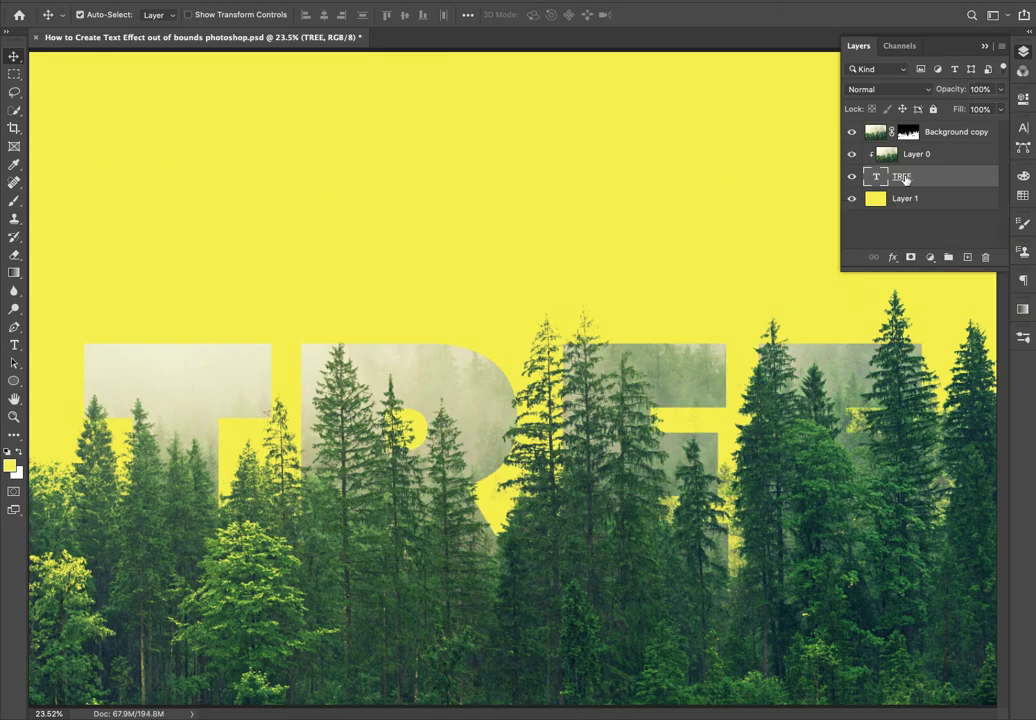
key(Tab)
Shrink the TREE lettering to about 75% and nudge it down.
click(985, 47)
key(ctrl+t)
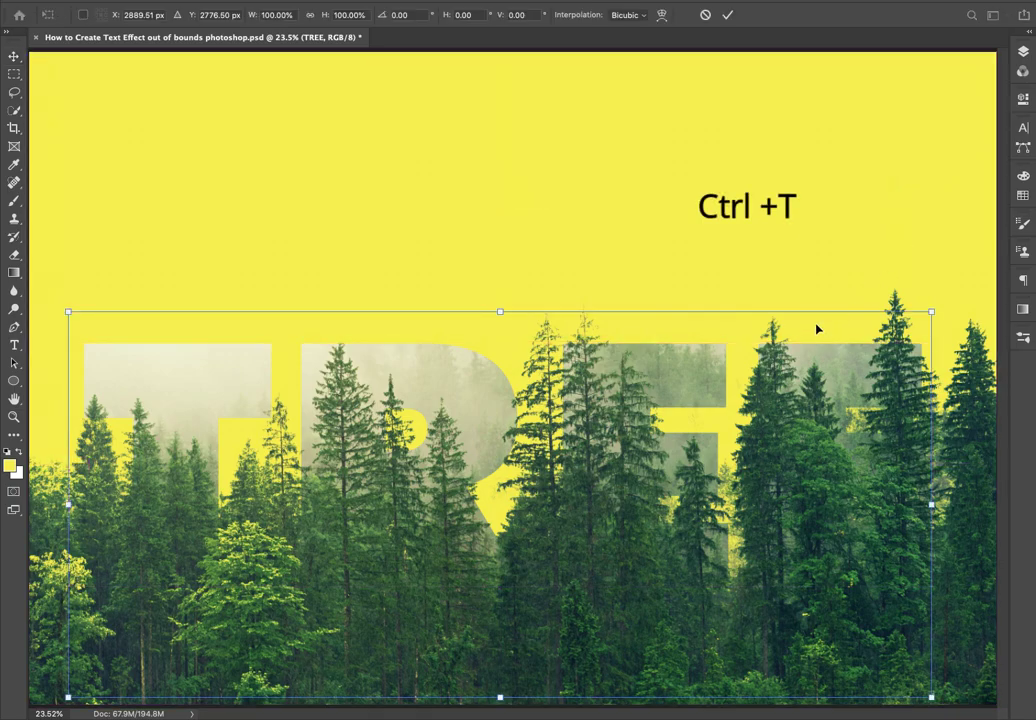
drag(826, 311, 780, 360)
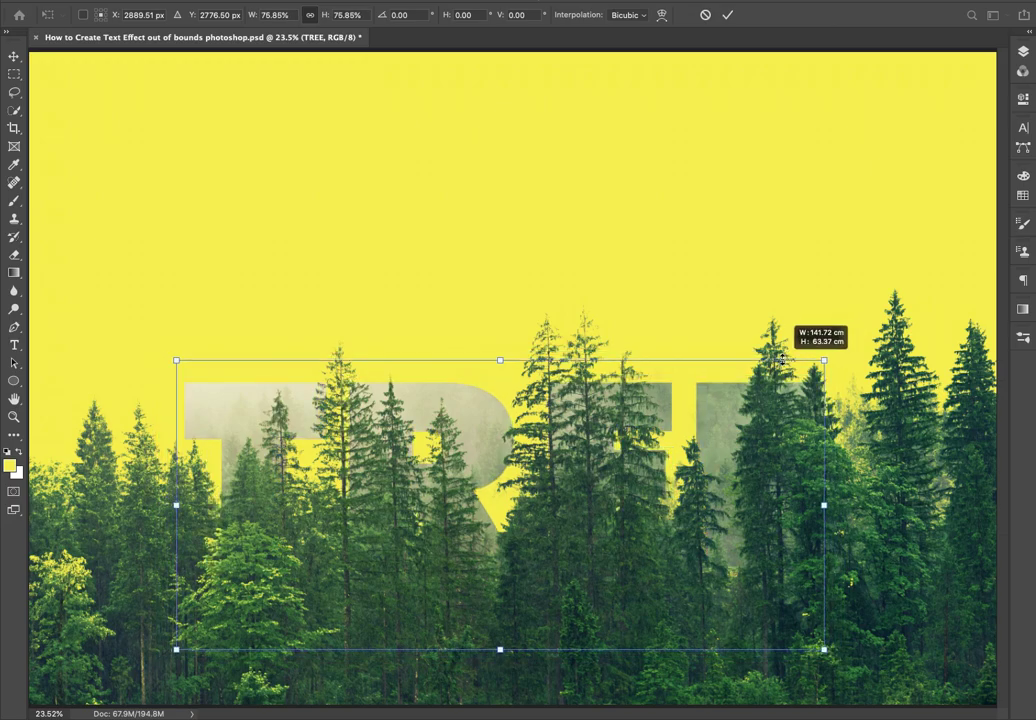
drag(780, 360, 781, 361)
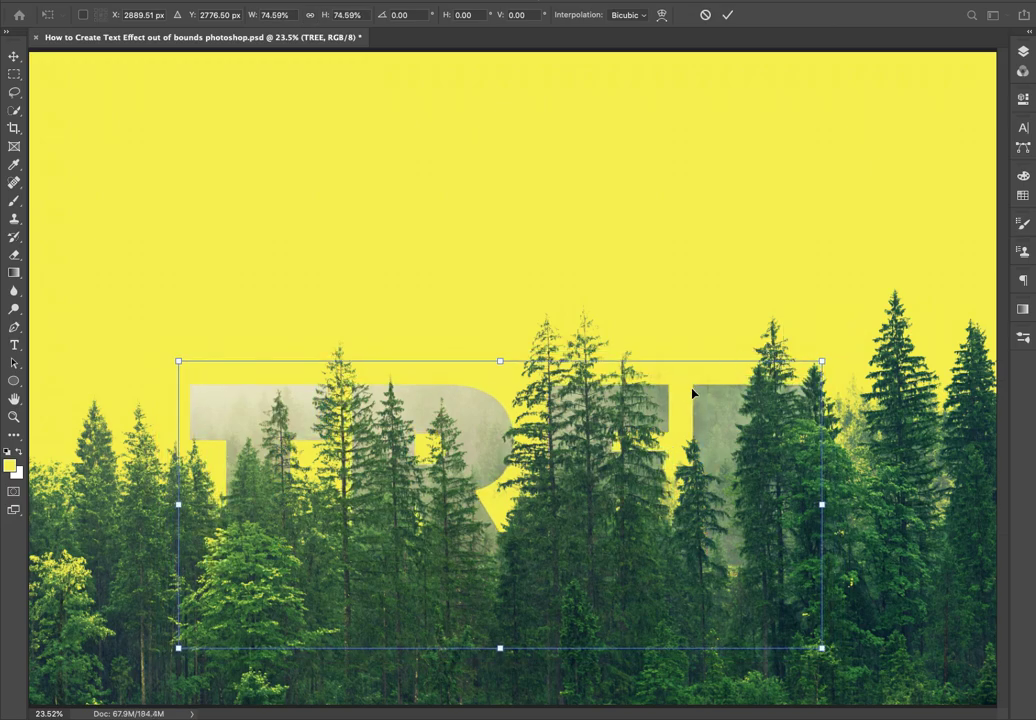
drag(700, 399, 697, 407)
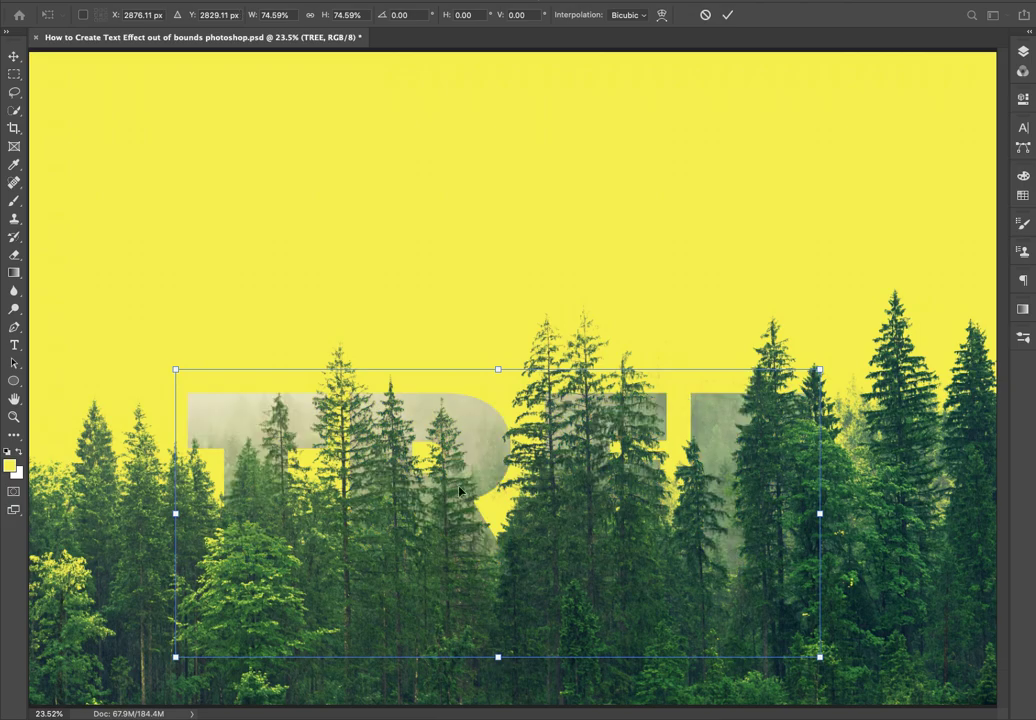
Enlarge TREE toward the lower-left and upper-right to about 92% and commit it.
drag(174, 656, 131, 677)
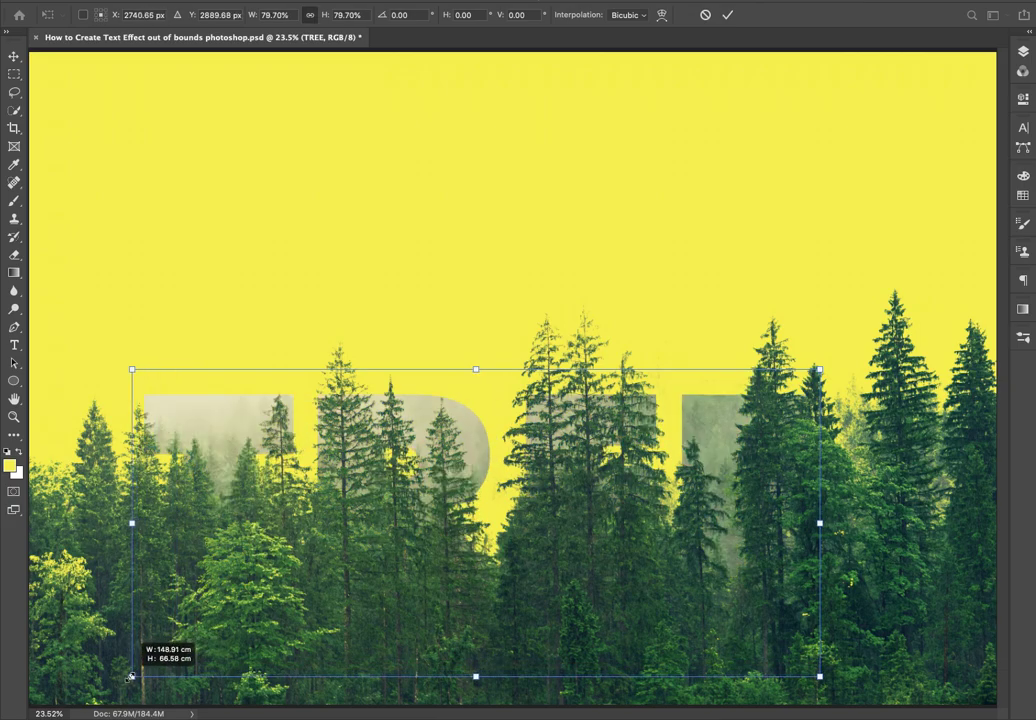
drag(131, 677, 105, 688)
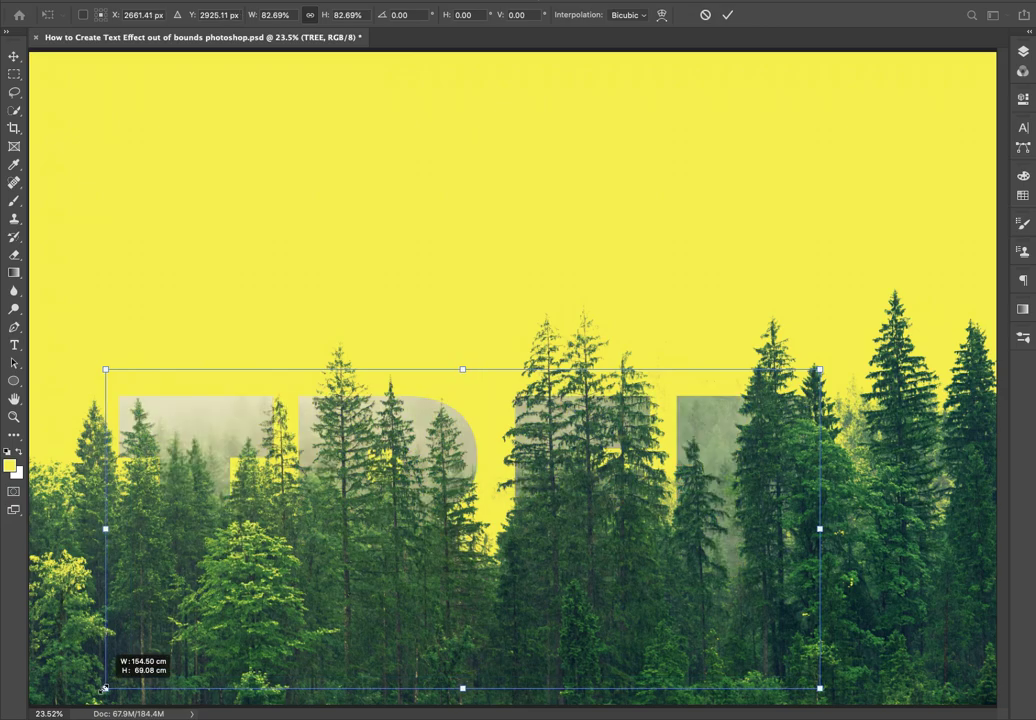
drag(105, 688, 96, 692)
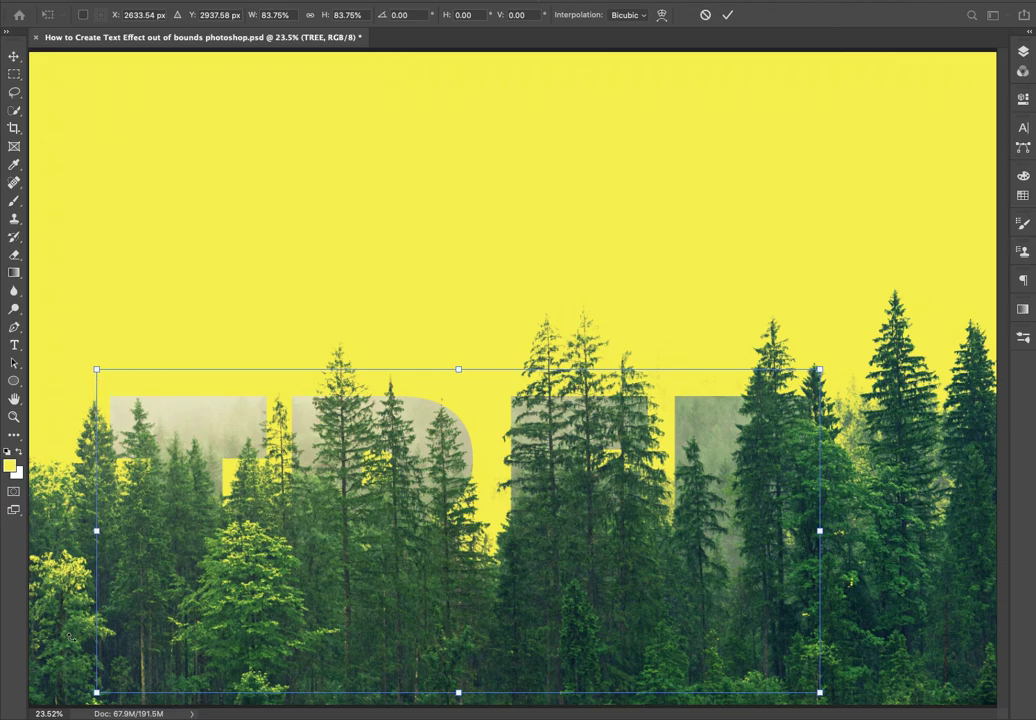
drag(96, 692, 57, 708)
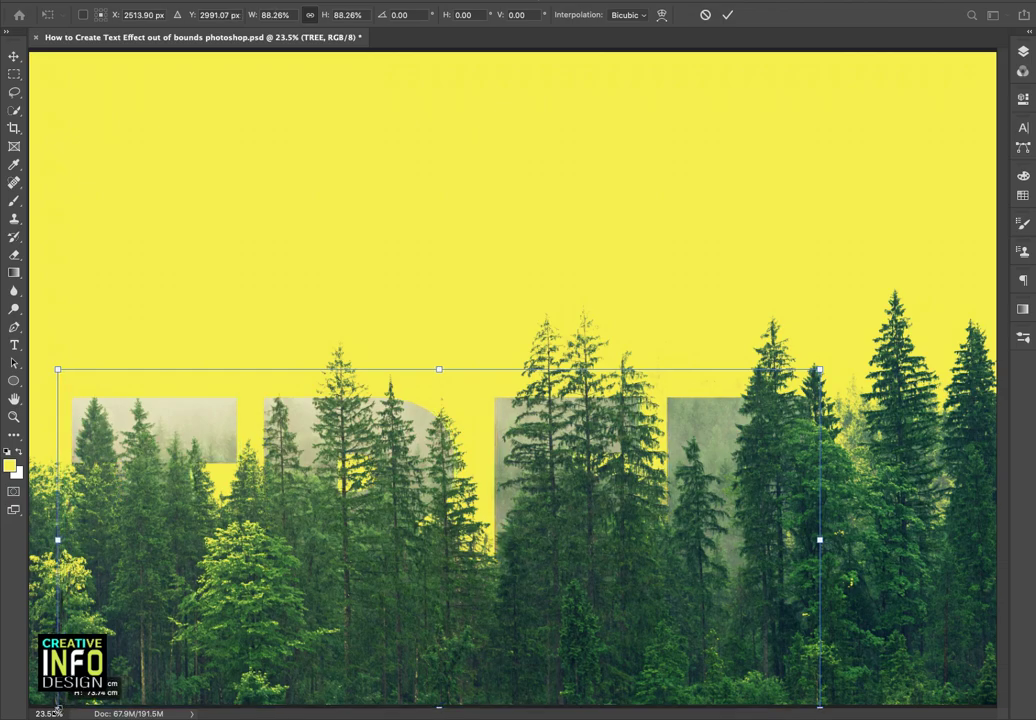
drag(57, 708, 52, 708)
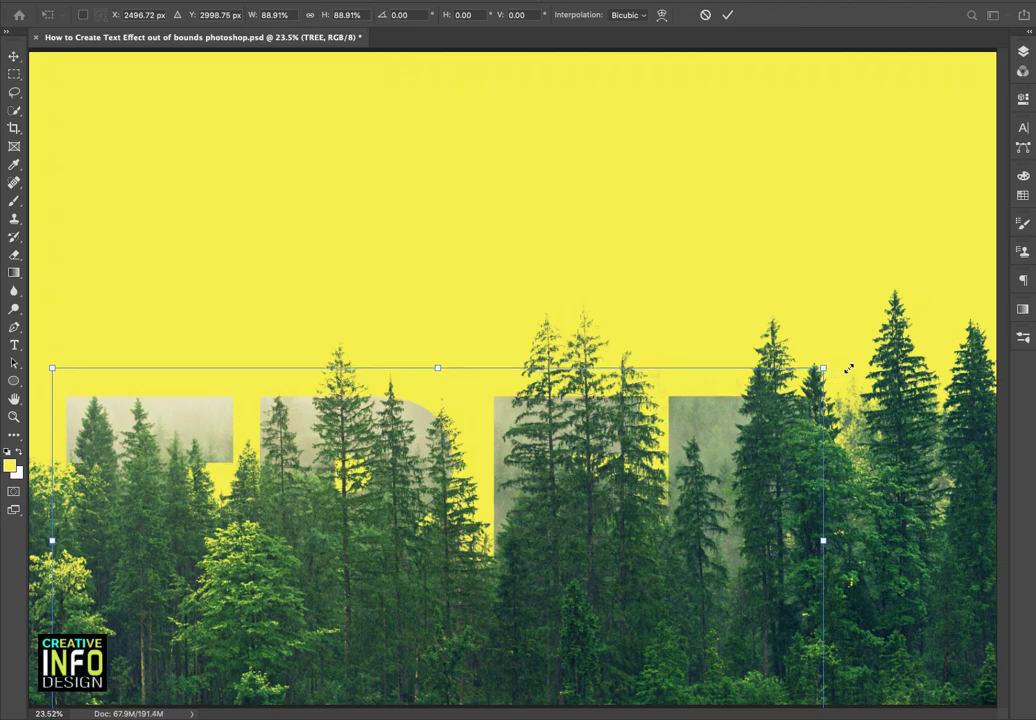
drag(823, 371, 850, 367)
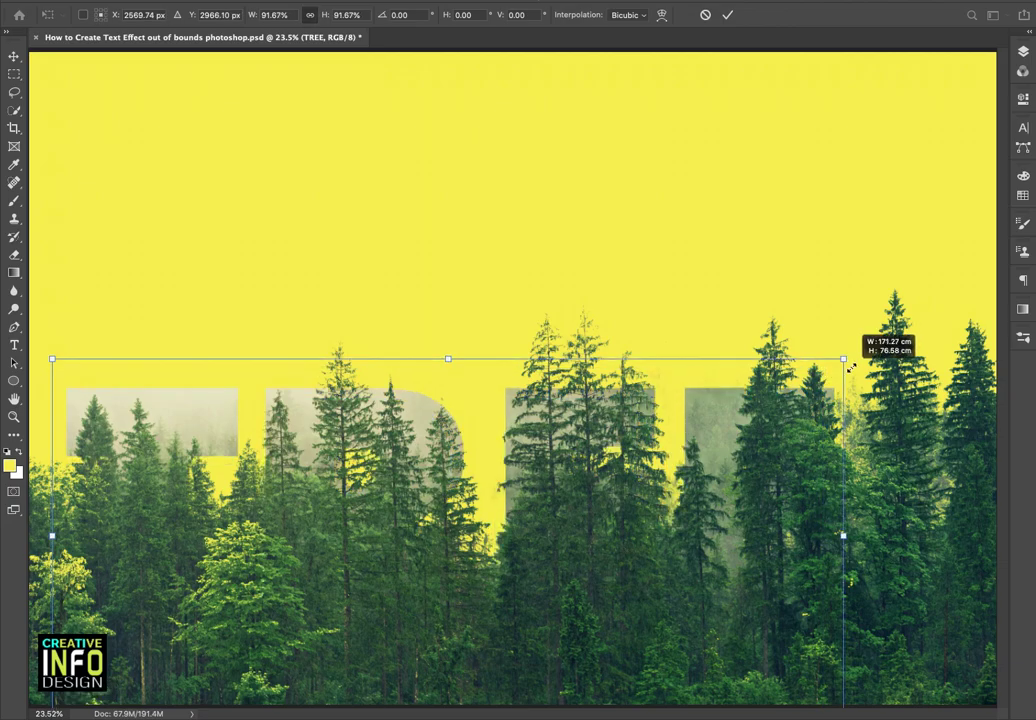
drag(850, 368, 851, 367)
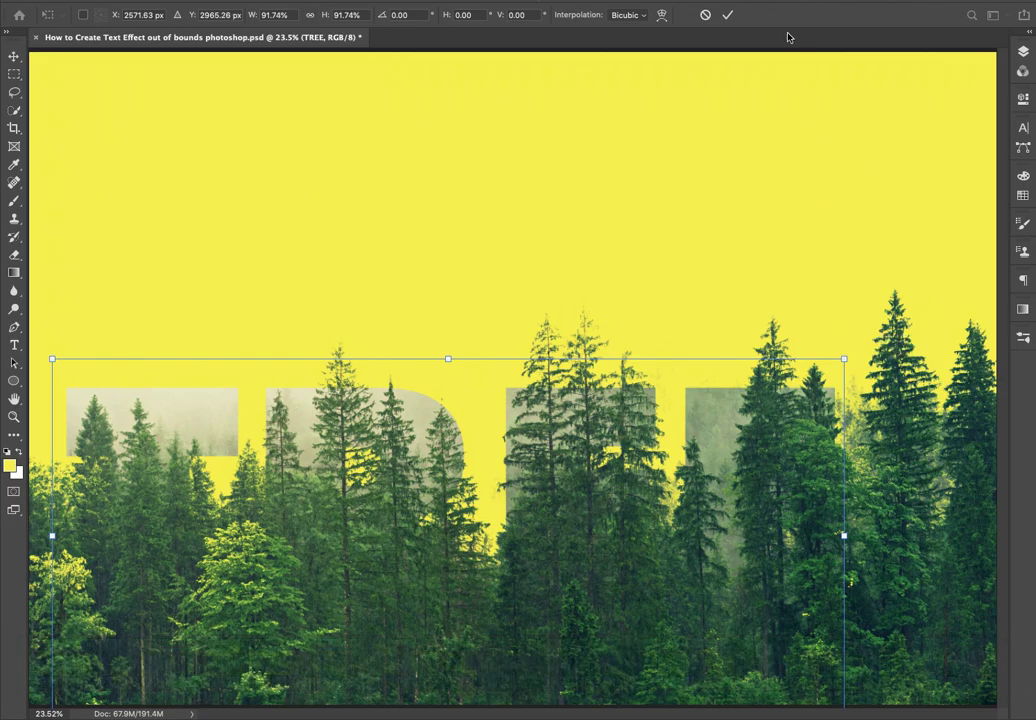
click(727, 14)
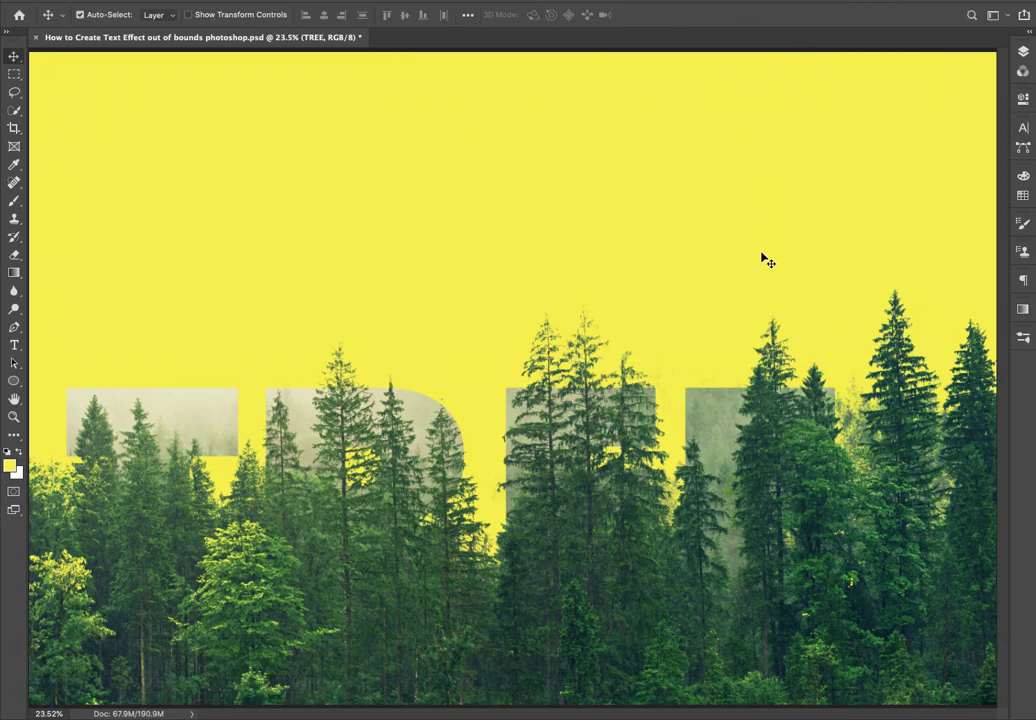
Target the Background copy layer mask with the Brush tool active.
click(1023, 52)
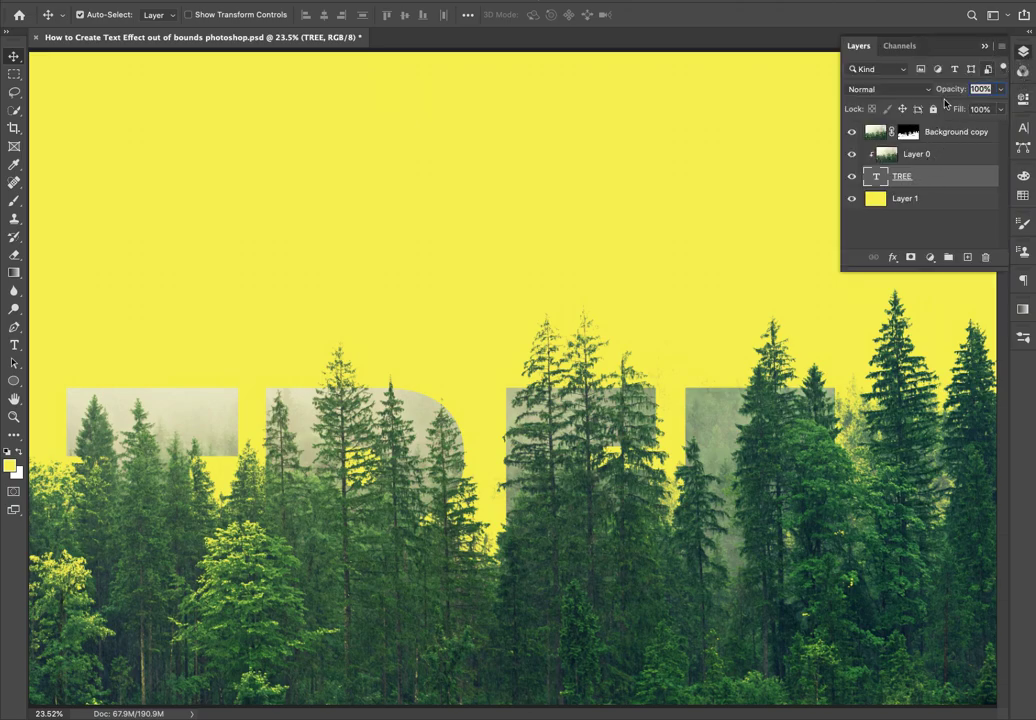
click(910, 134)
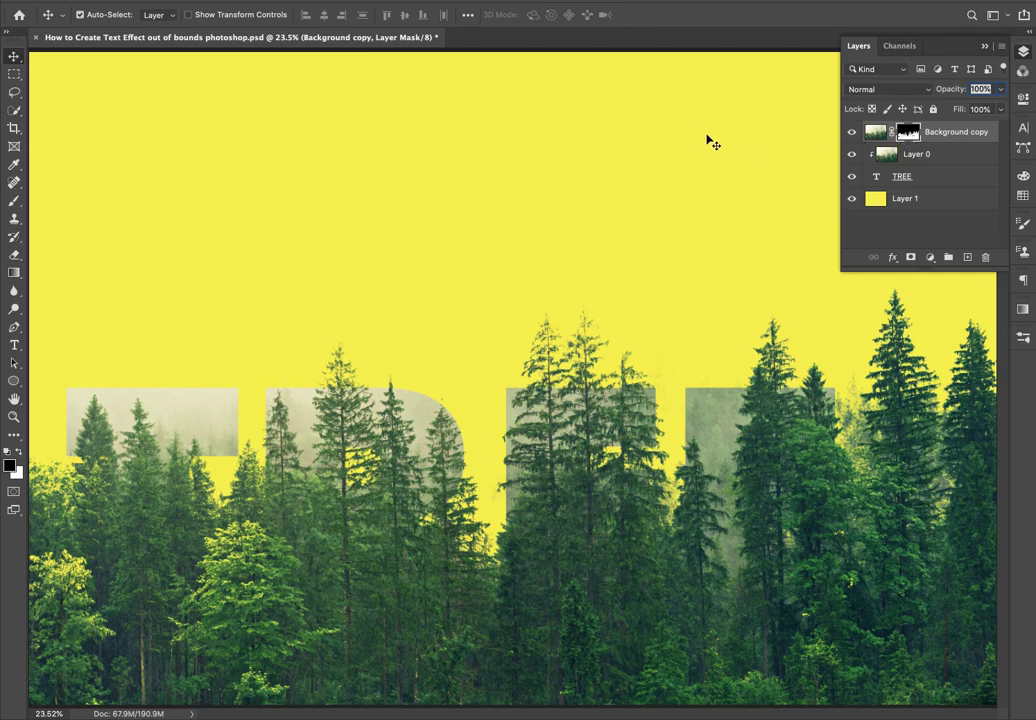
key(b)
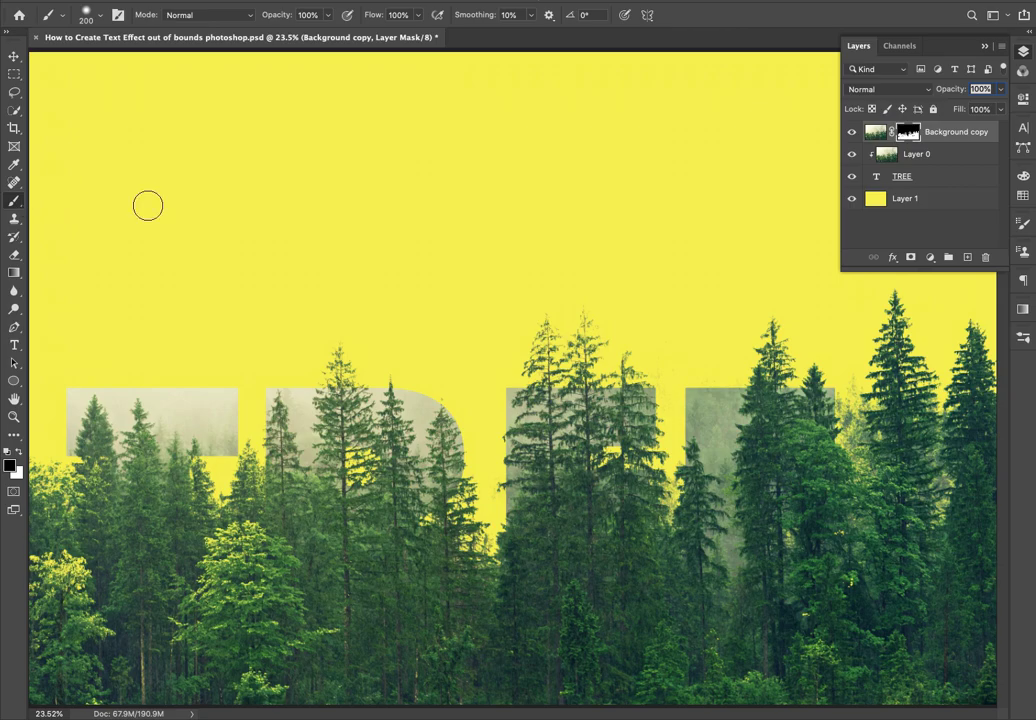
click(984, 48)
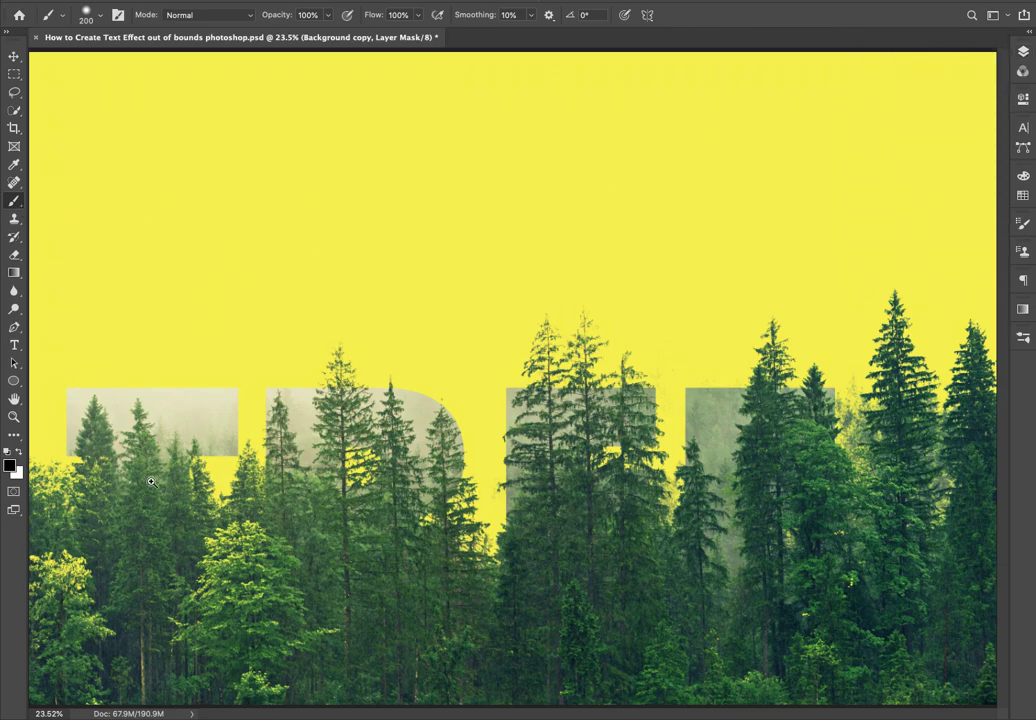
Paint black on the mask to hide trees left of and below the T.
scroll(165, 515, up, 5)
drag(165, 525, 527, 363)
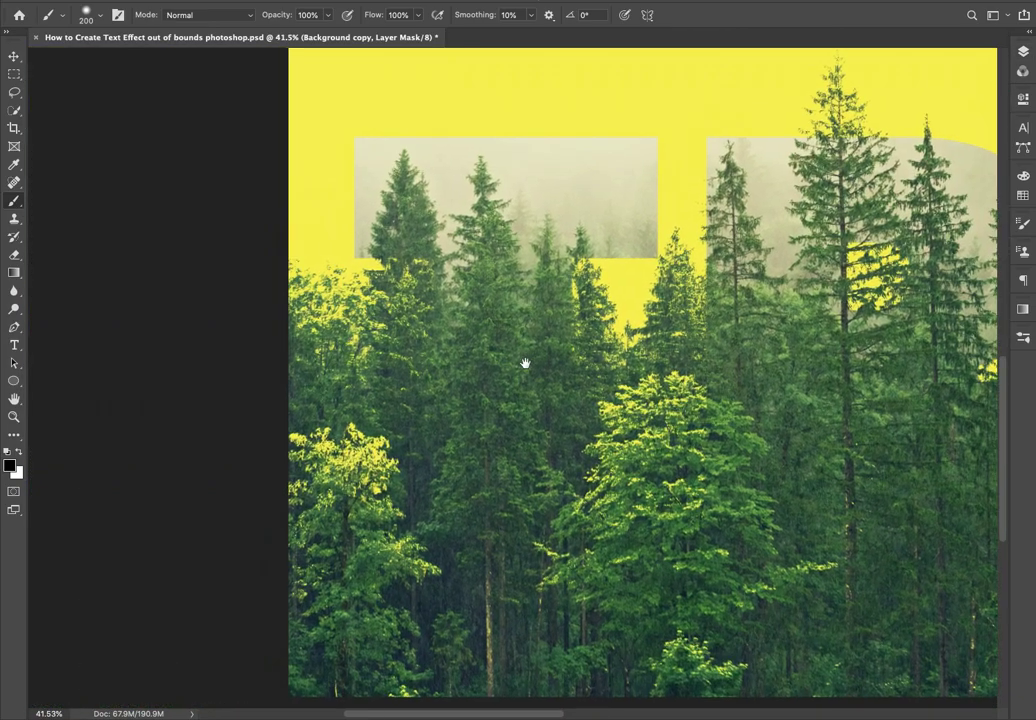
mouse_move(320, 330)
mouse_down()
mouse_move(324, 296)
mouse_move(419, 298)
mouse_up()
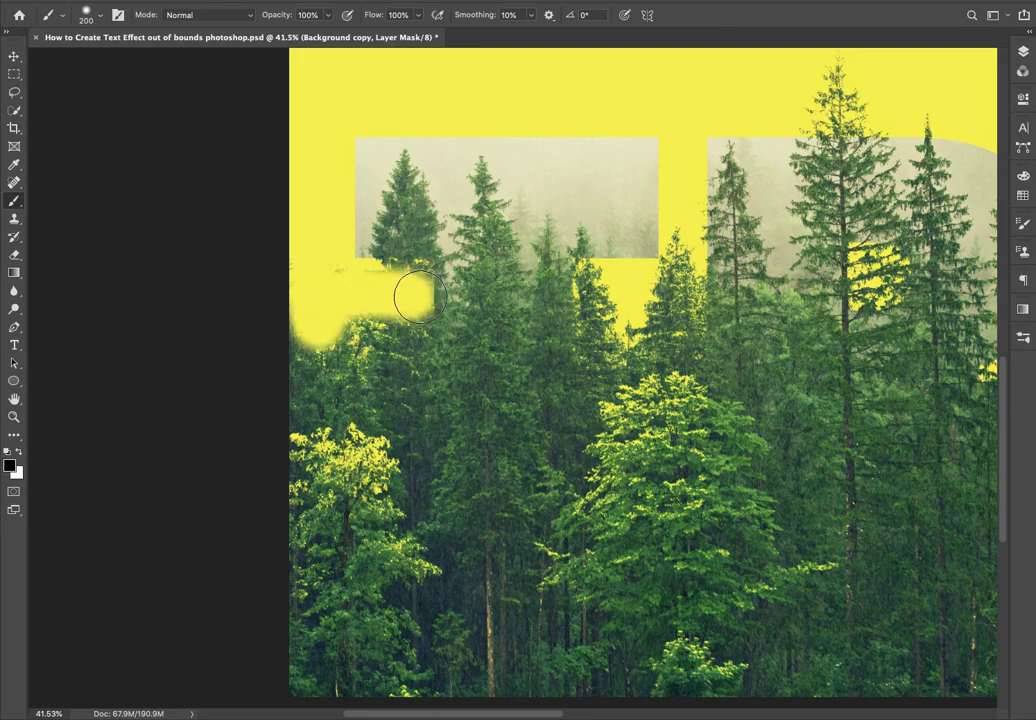
shift+click(422, 683)
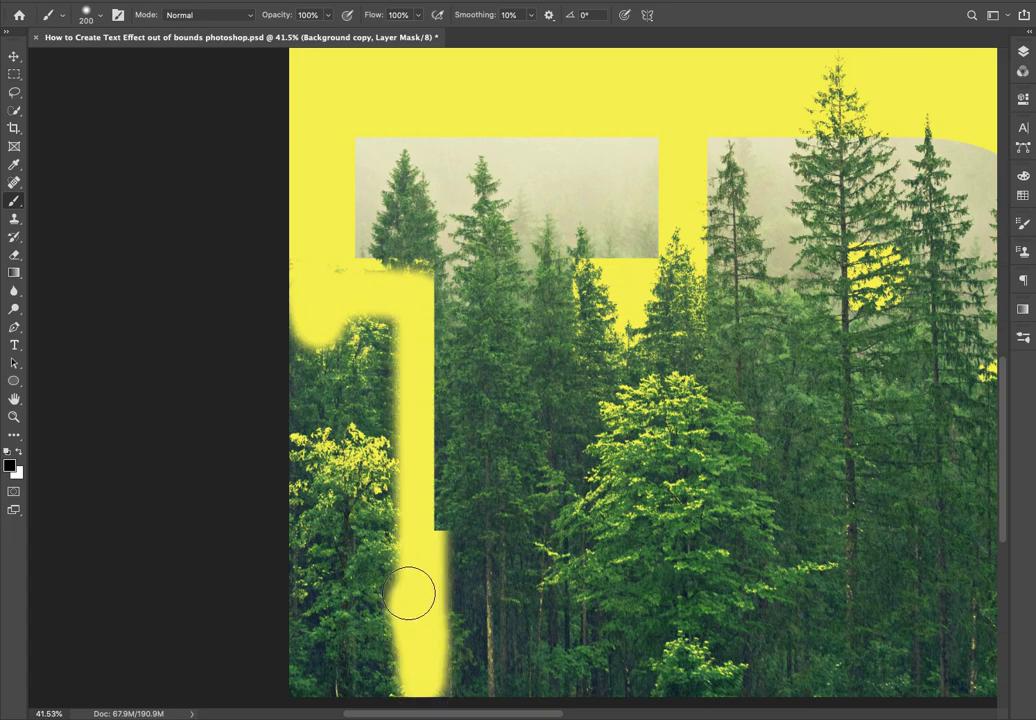
key(bracketright)
key(bracketright)
key(bracketright)
drag(372, 470, 354, 347)
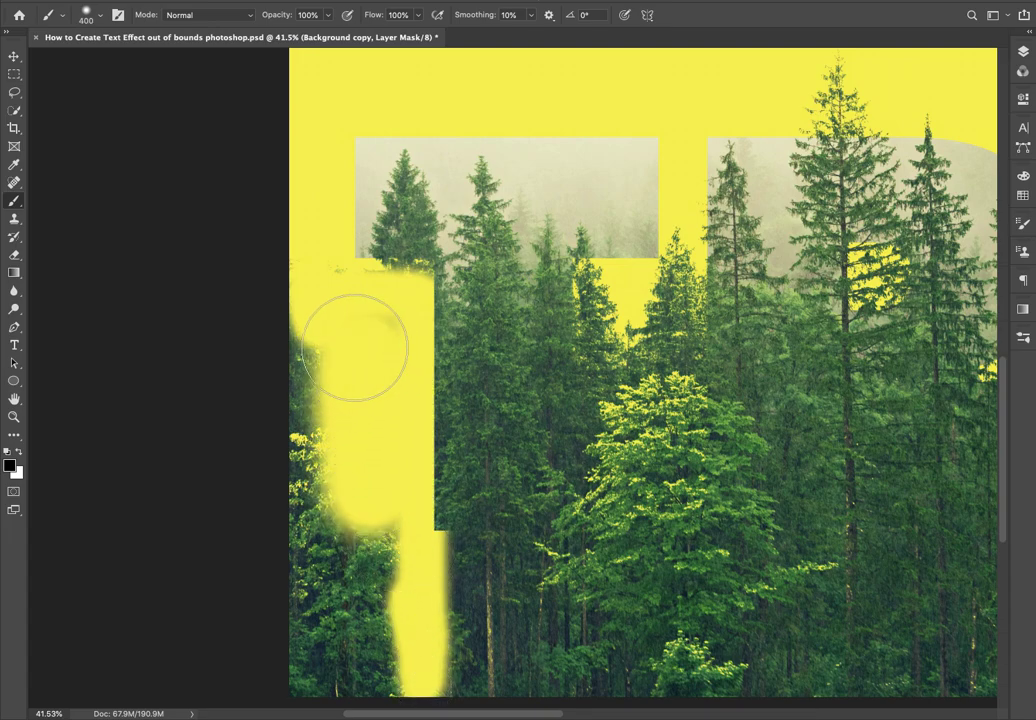
drag(266, 546, 552, 568)
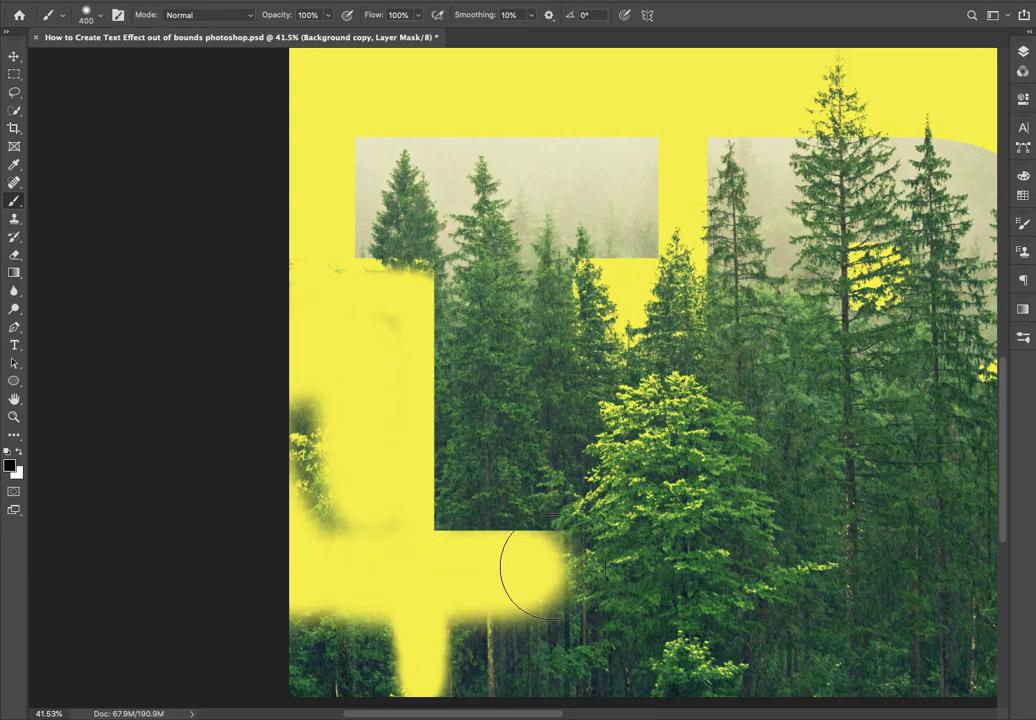
mouse_move(423, 562)
mouse_down()
mouse_move(573, 613)
mouse_move(229, 659)
mouse_move(462, 637)
mouse_move(312, 439)
mouse_move(301, 486)
mouse_up()
Mask out tree fragments under the T's crossbar and right of its stem.
key(bracketleft)
key(bracketleft)
key(bracketleft)
key(bracketleft)
Hide trees around the R's diagonal leg and notch and along the canvas bottom.
key(bracketleft)
key(bracketleft)
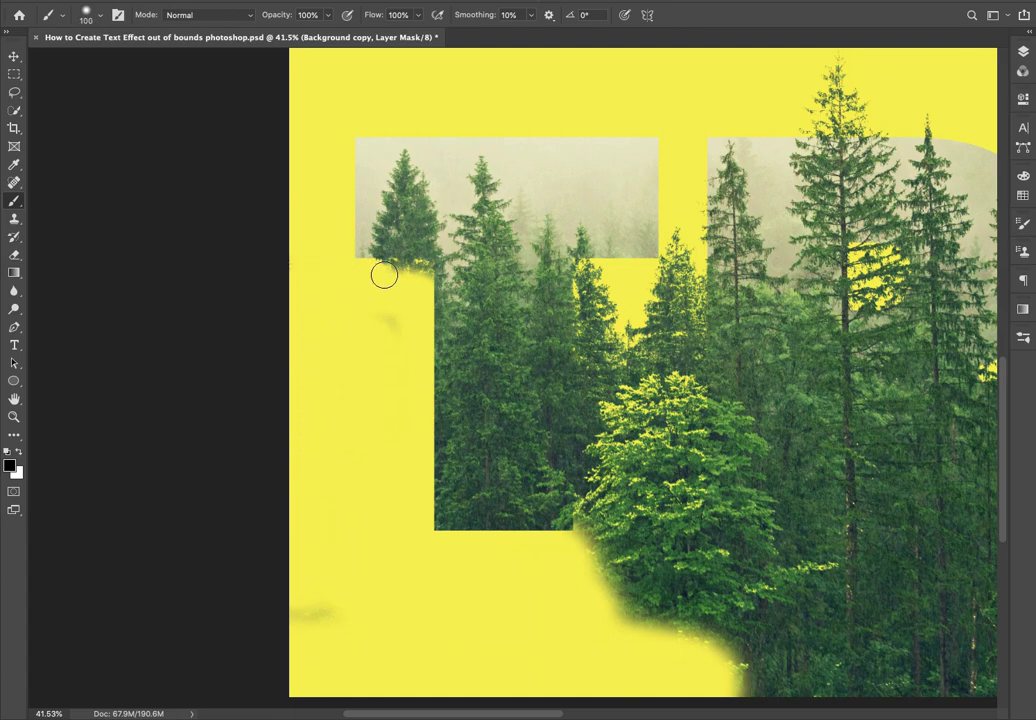
drag(379, 271, 435, 267)
drag(380, 305, 395, 338)
key(bracketright)
key(bracketright)
key(bracketright)
mouse_move(569, 546)
mouse_down()
mouse_move(592, 277)
mouse_move(674, 272)
mouse_move(682, 638)
mouse_move(666, 273)
mouse_move(597, 432)
mouse_up()
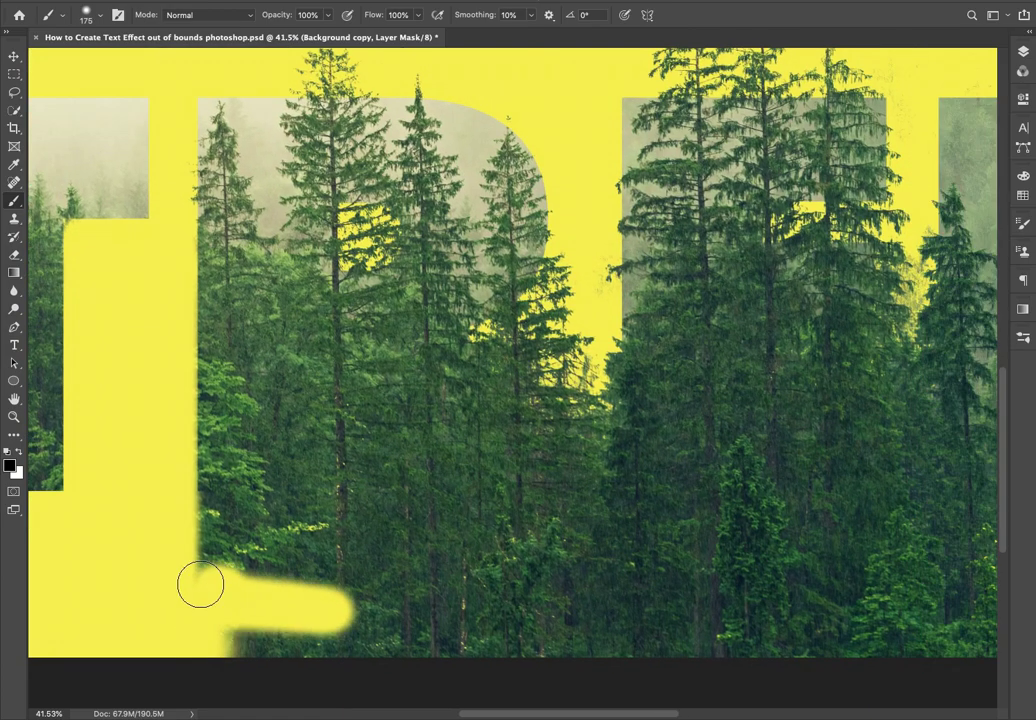
mouse_move(199, 583)
mouse_down()
mouse_move(902, 550)
mouse_move(231, 497)
mouse_up()
key(bracketleft)
key(bracketleft)
key(bracketleft)
mouse_move(340, 368)
mouse_down()
mouse_move(360, 440)
mouse_move(398, 493)
mouse_move(599, 488)
mouse_move(609, 465)
mouse_move(602, 368)
mouse_up()
key(bracketright)
key(bracketright)
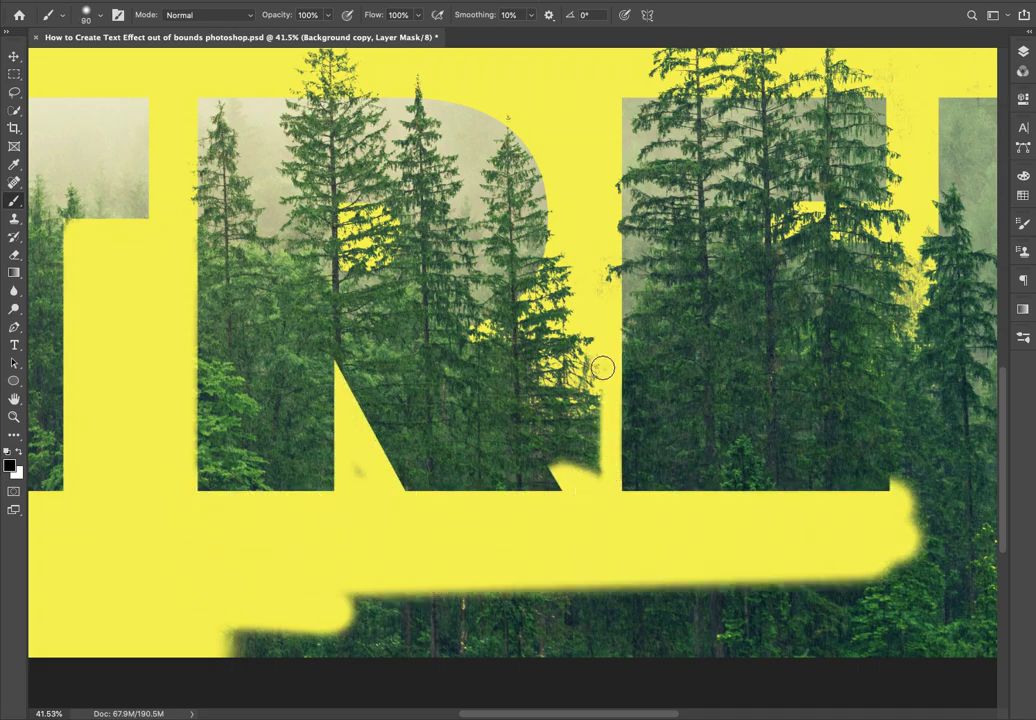
mouse_move(560, 472)
mouse_down()
mouse_move(478, 367)
mouse_move(492, 338)
mouse_up()
drag(501, 316, 499, 331)
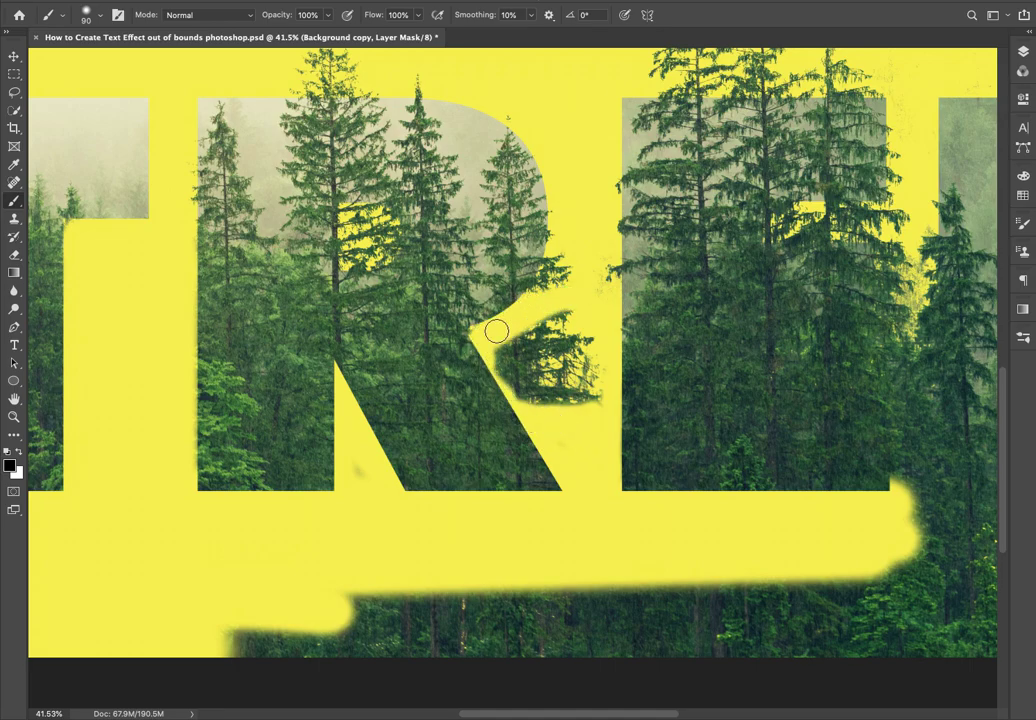
drag(590, 298, 541, 412)
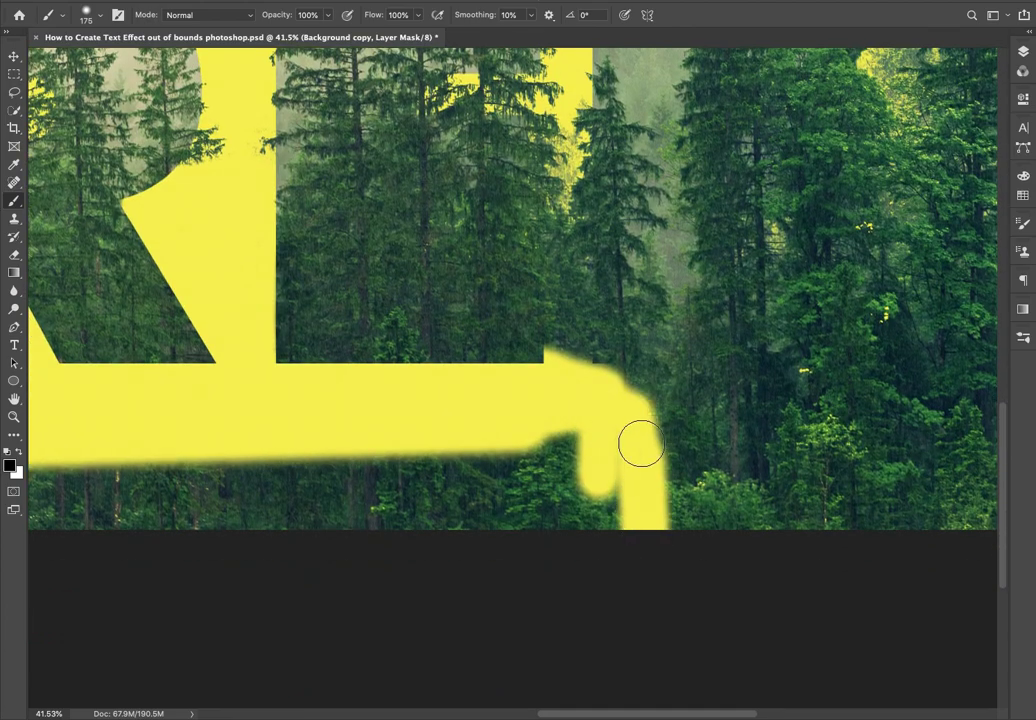
mouse_move(640, 439)
mouse_down()
mouse_move(596, 439)
mouse_move(902, 492)
mouse_up()
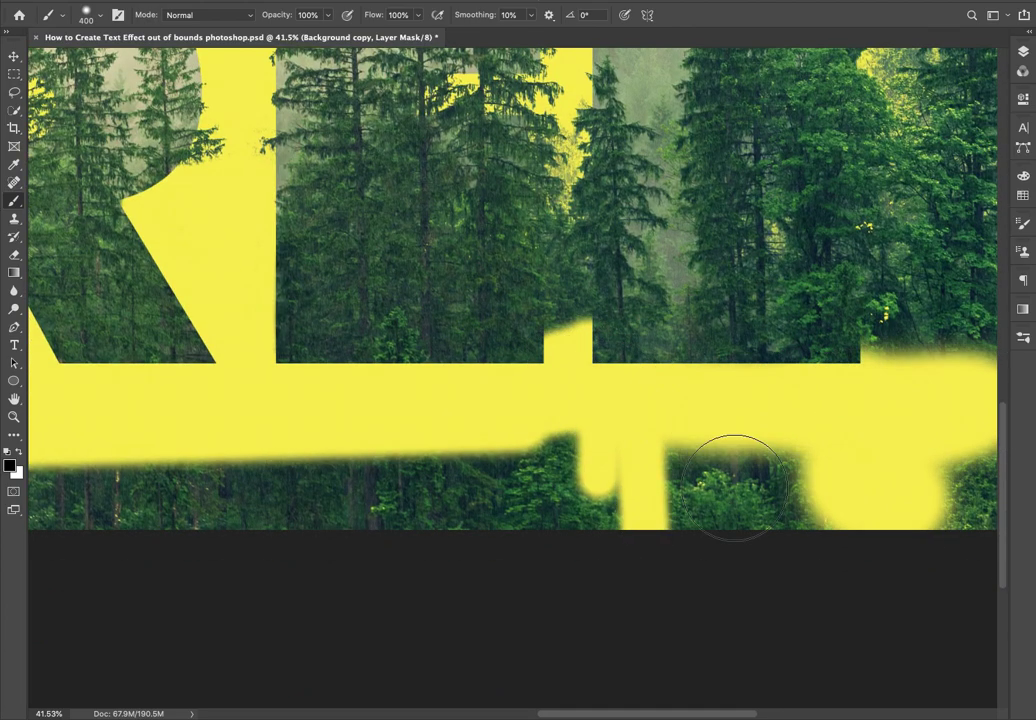
Mask out trees in the first E's middle bar and along its right edge.
key(bracketleft)
key(bracketleft)
key(bracketleft)
scroll(543, 369, right, 8)
scroll(530, 420, up, 2)
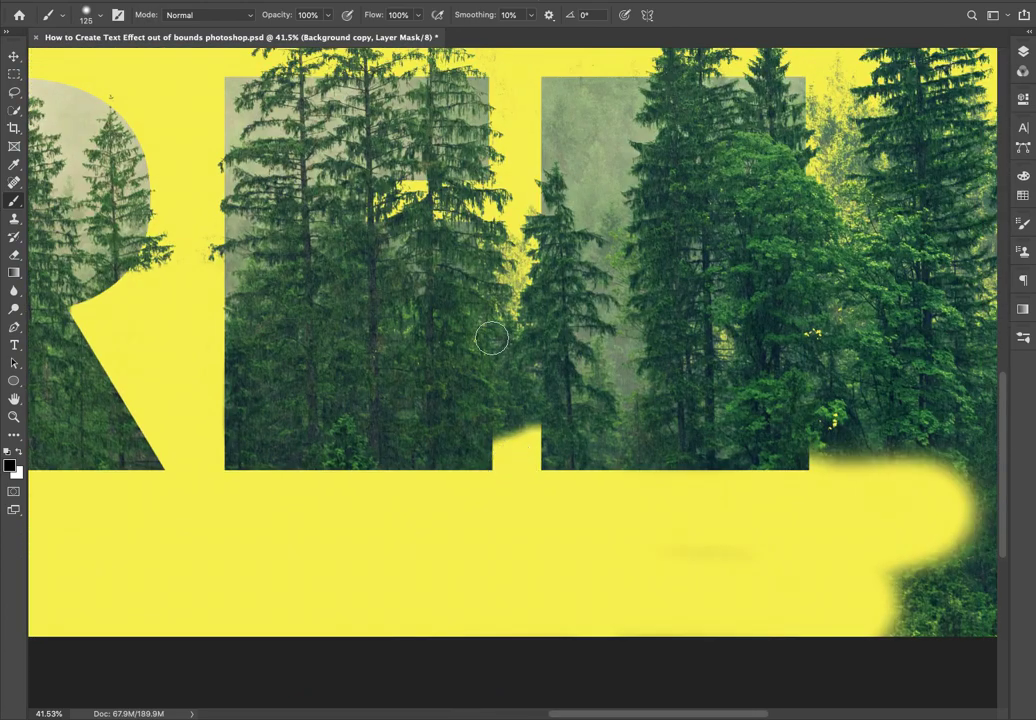
drag(492, 338, 388, 354)
key(bracketleft)
key(bracketleft)
key(bracketleft)
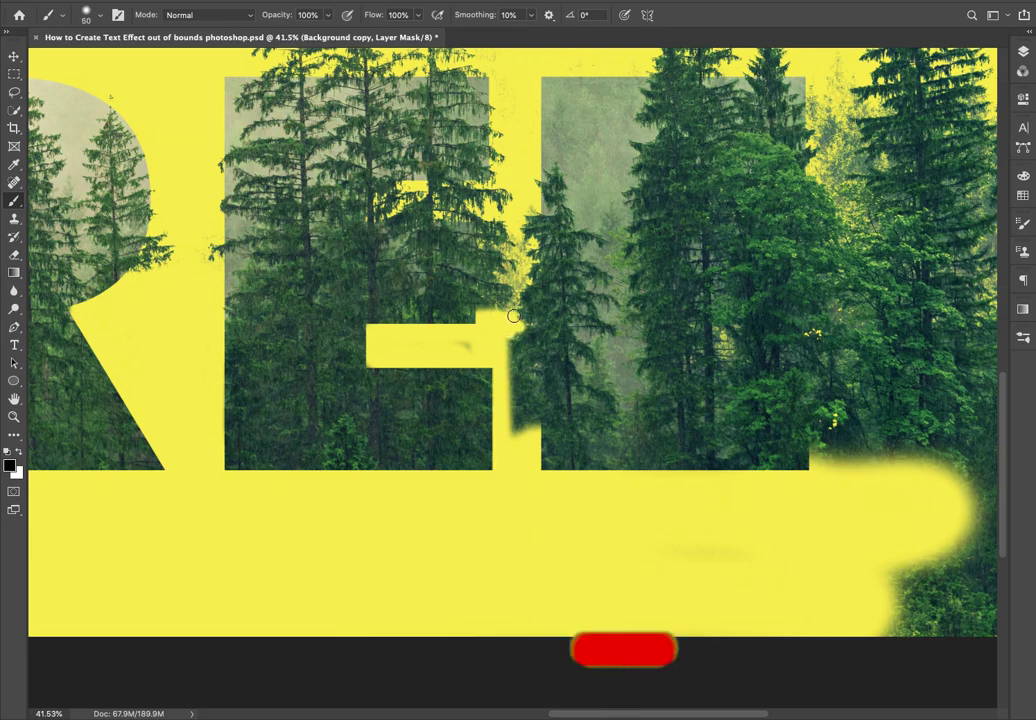
key(bracketright)
key(bracketright)
key(bracketright)
scroll(500, 396, up, 3)
key(bracketleft)
key(bracketleft)
key(bracketleft)
drag(525, 283, 487, 318)
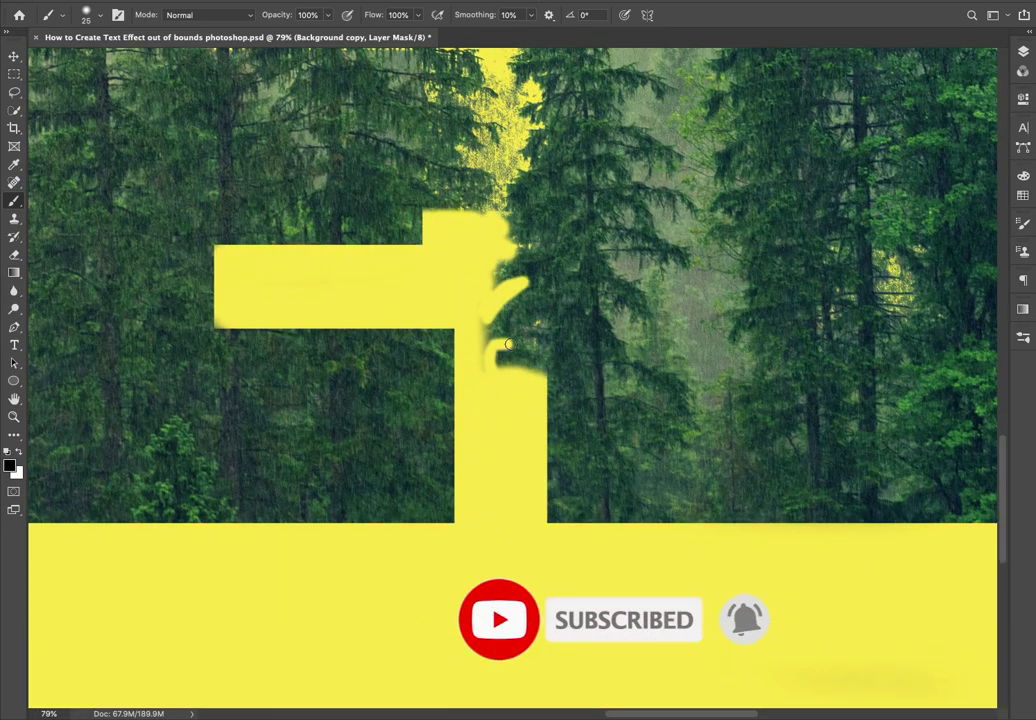
mouse_move(528, 385)
mouse_down()
mouse_move(488, 331)
mouse_move(486, 224)
mouse_move(444, 213)
mouse_up()
Touch up the E's middle bar and restore yellow beside its right edge.
key(bracketleft)
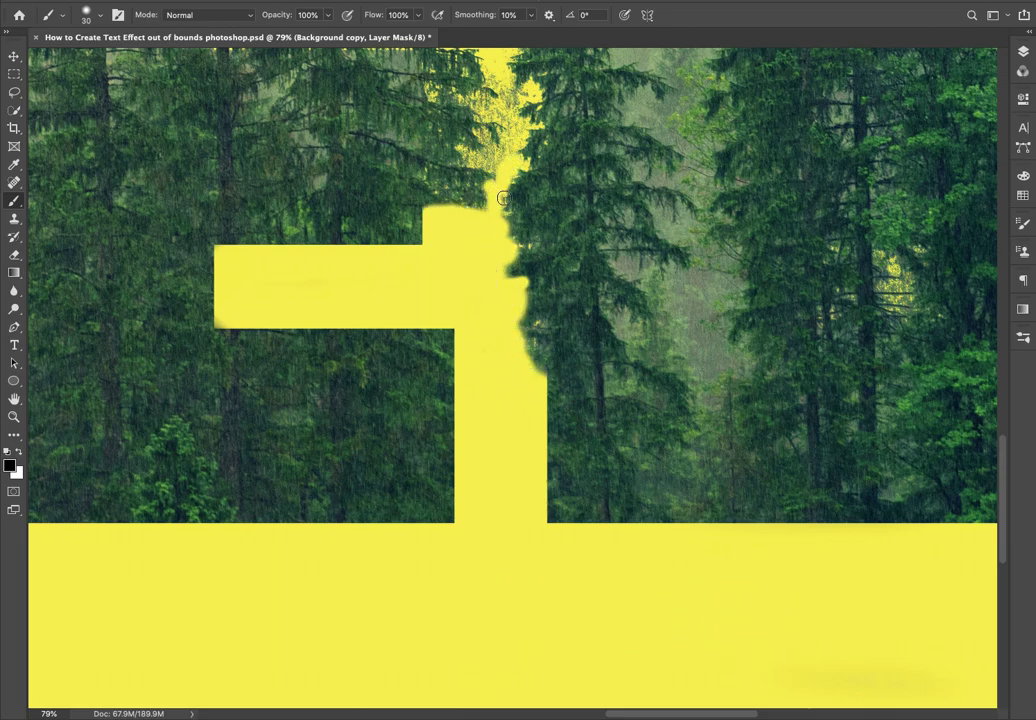
scroll(503, 198, up, 5)
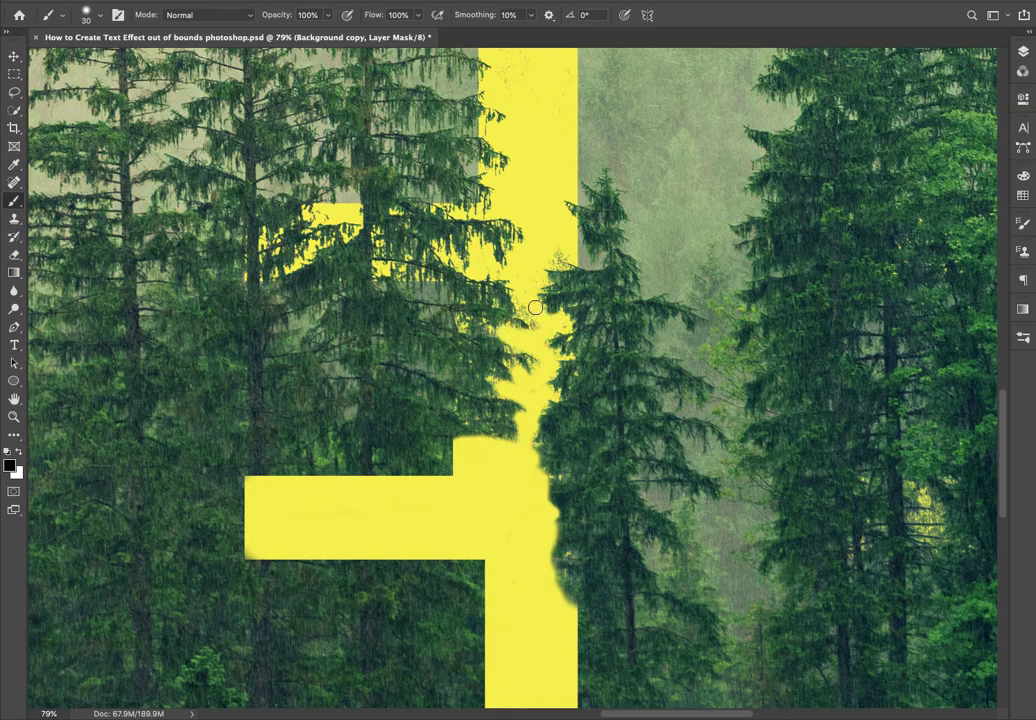
scroll(503, 217, up, 2)
scroll(488, 256, up, 4)
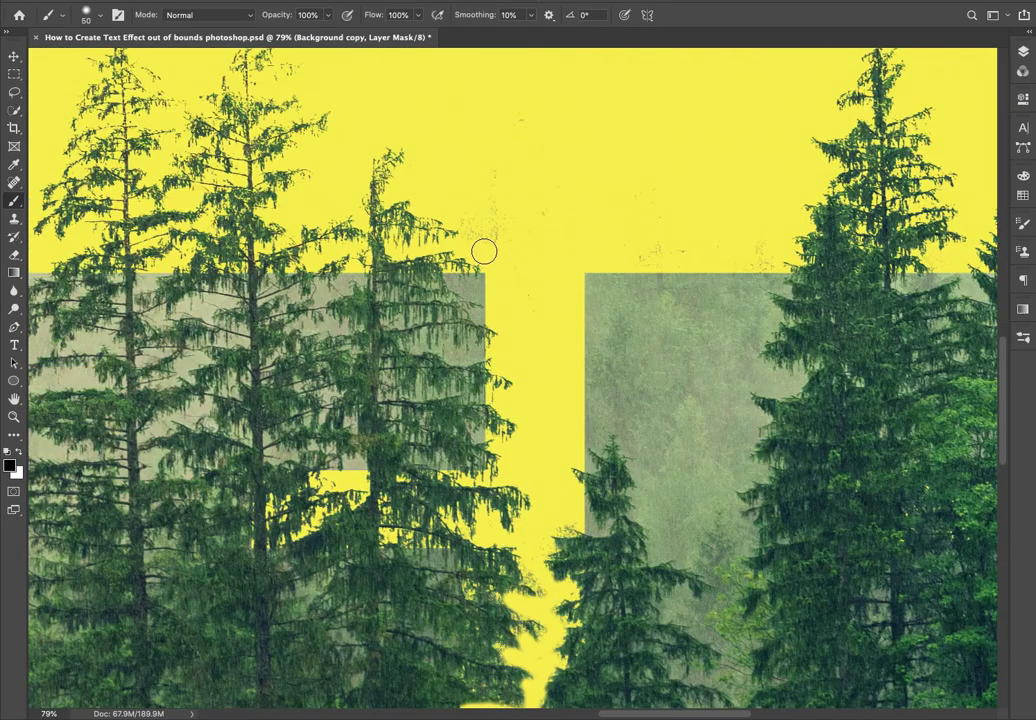
key(ctrl+minus)
key(ctrl+minus)
scroll(504, 340, down, 3)
key(bracketleft)
key(bracketleft)
drag(515, 292, 368, 290)
key(ctrl+z)
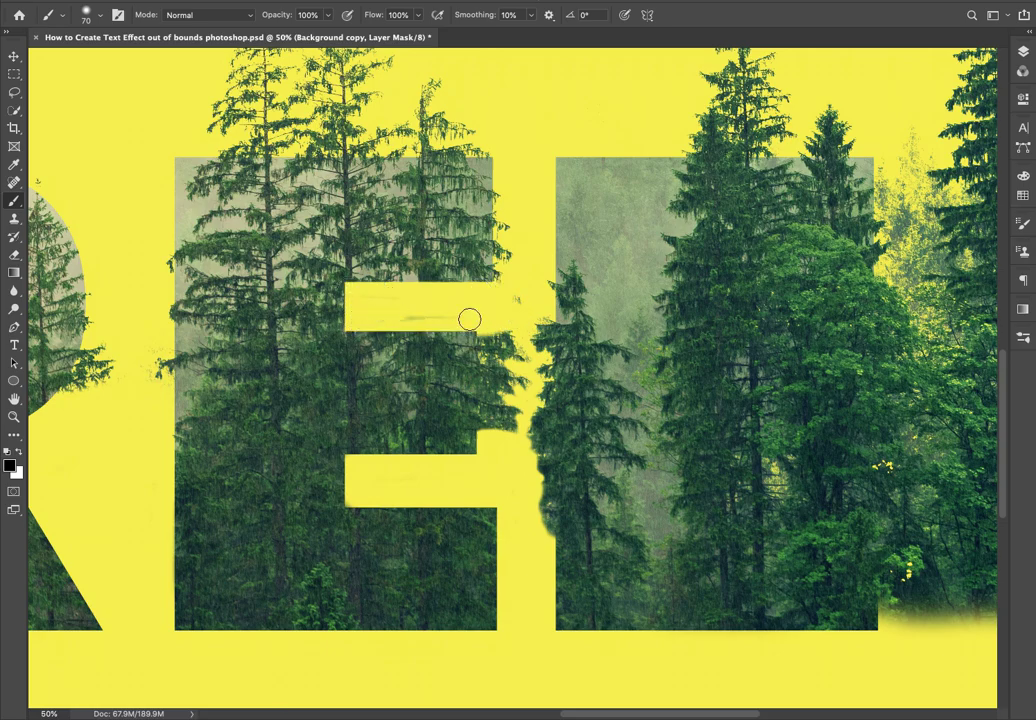
mouse_move(484, 327)
mouse_down()
mouse_move(513, 338)
mouse_move(522, 383)
mouse_up()
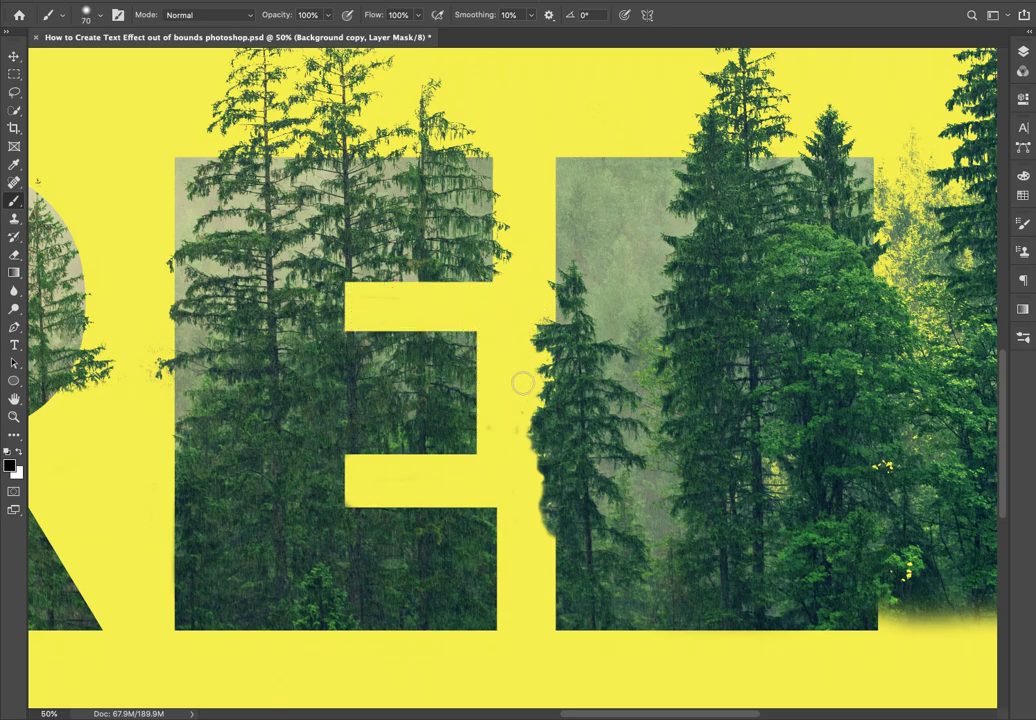
Paint yellow along the second E's bar and right edge, hiding trees beyond it.
scroll(132, 345, right, 5)
drag(431, 510, 528, 512)
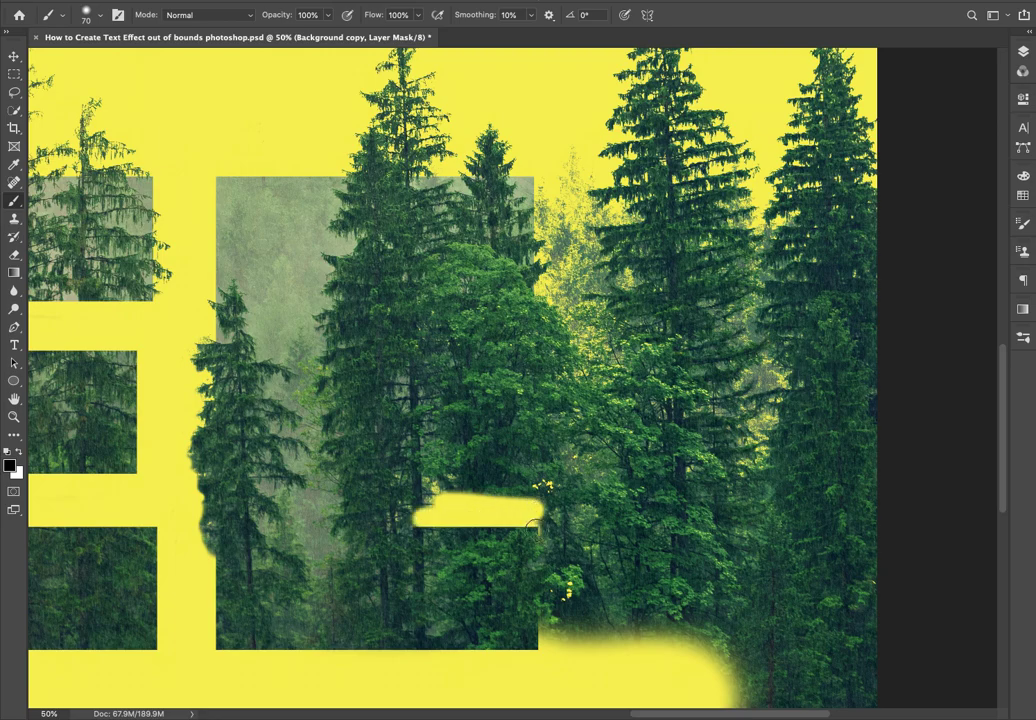
drag(530, 240, 530, 377)
drag(440, 505, 412, 486)
key(bracketright)
key(bracketright)
key(bracketright)
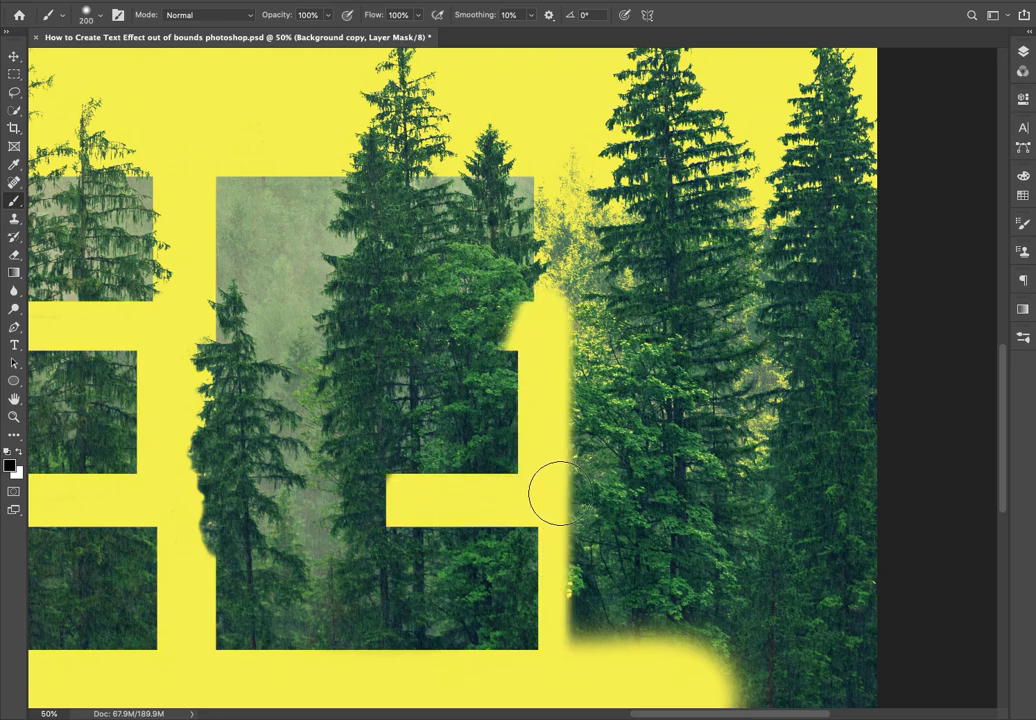
key(ctrl+minus)
mouse_move(711, 270)
mouse_down()
mouse_move(636, 583)
mouse_move(567, 252)
mouse_move(583, 449)
mouse_move(585, 422)
mouse_up()
key(bracketright)
Hide the tree edge at the E's upper gap and fit the whole TREE artwork on screen.
scroll(585, 422, left, 2)
scroll(594, 335, up, 5)
key(bracketleft)
key(bracketleft)
key(bracketleft)
drag(410, 345, 395, 330)
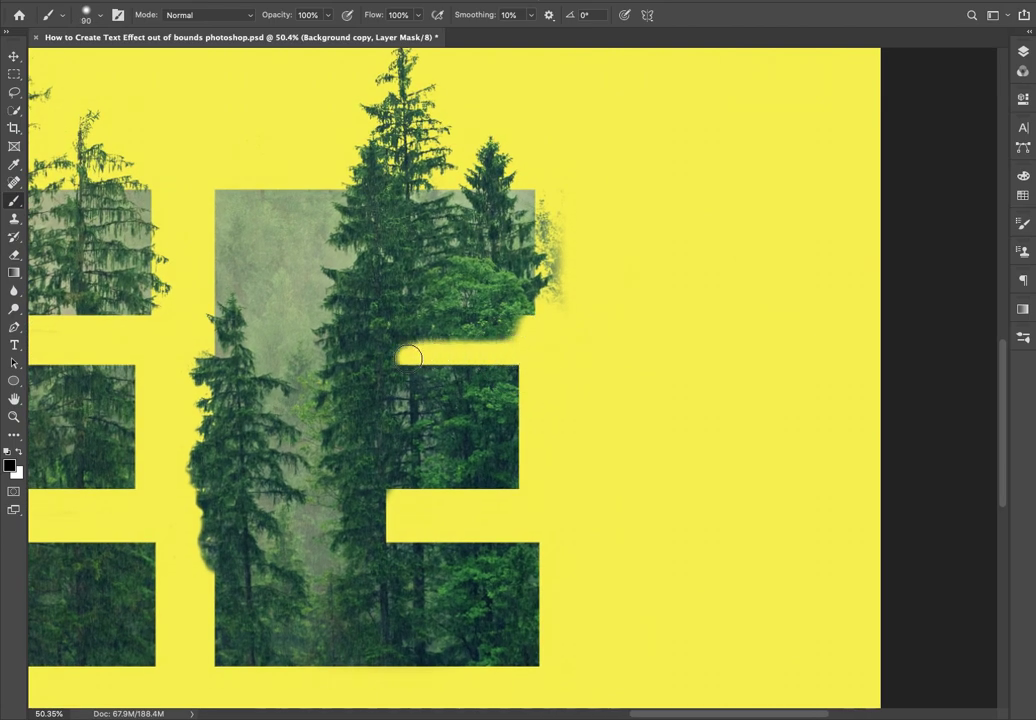
key(bracketleft)
key(bracketleft)
scroll(547, 323, up, 1)
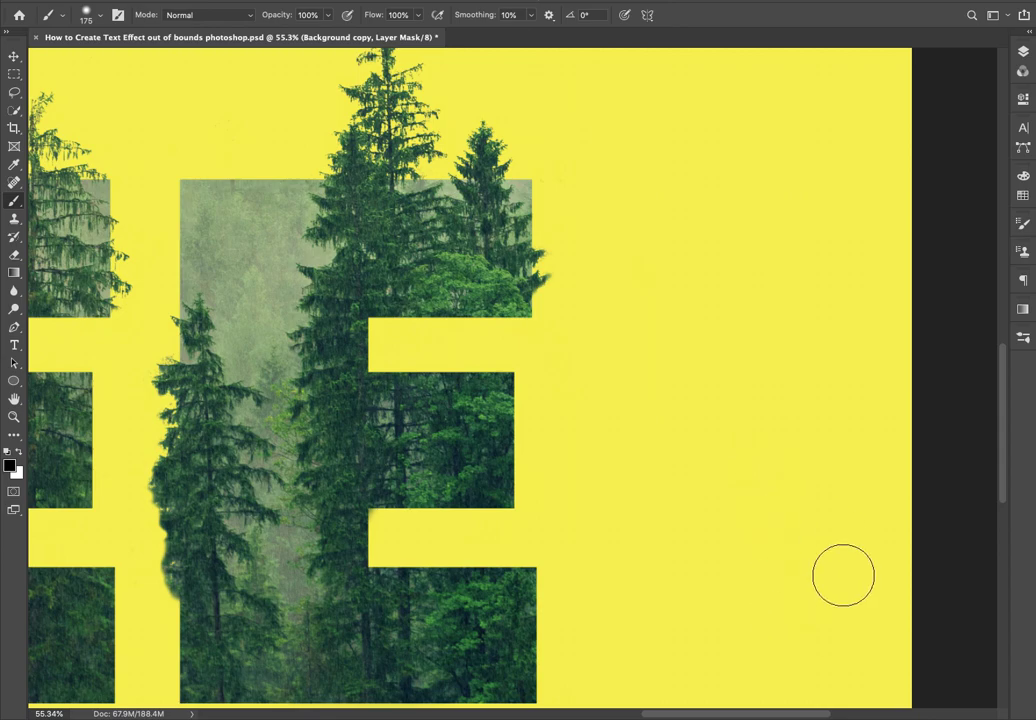
key(ctrl+0)
key(bracketleft)
Select all the TREE artwork layers and shift them up and slightly right on the yellow canvas.
key(v)
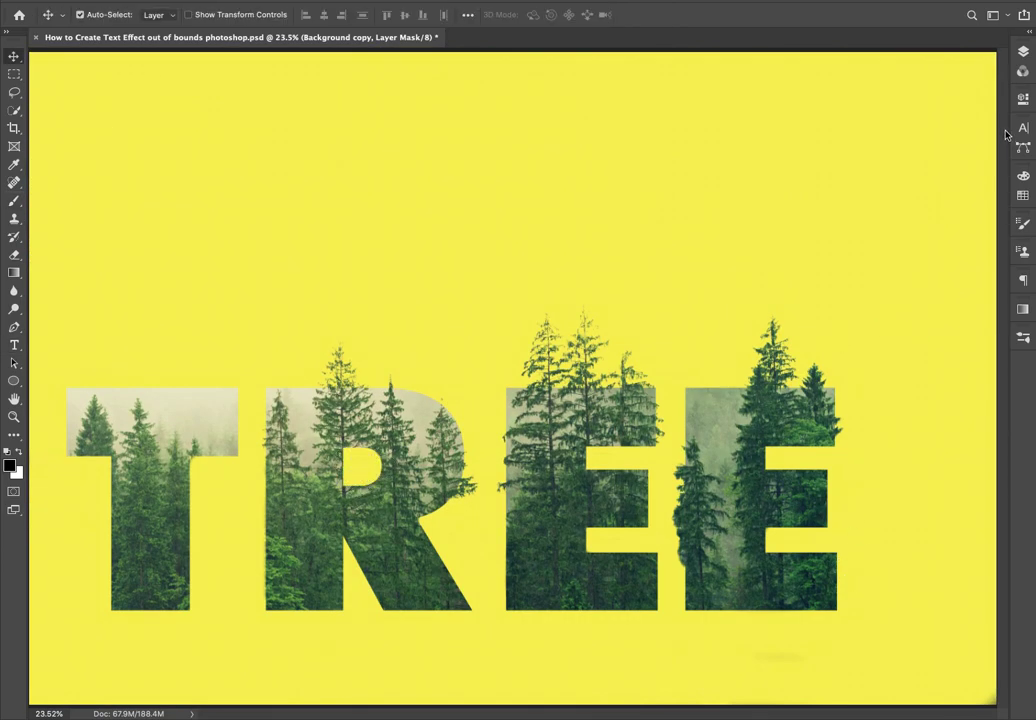
click(1023, 50)
shift+click(953, 176)
key(ctrl+t)
drag(765, 413, 787, 336)
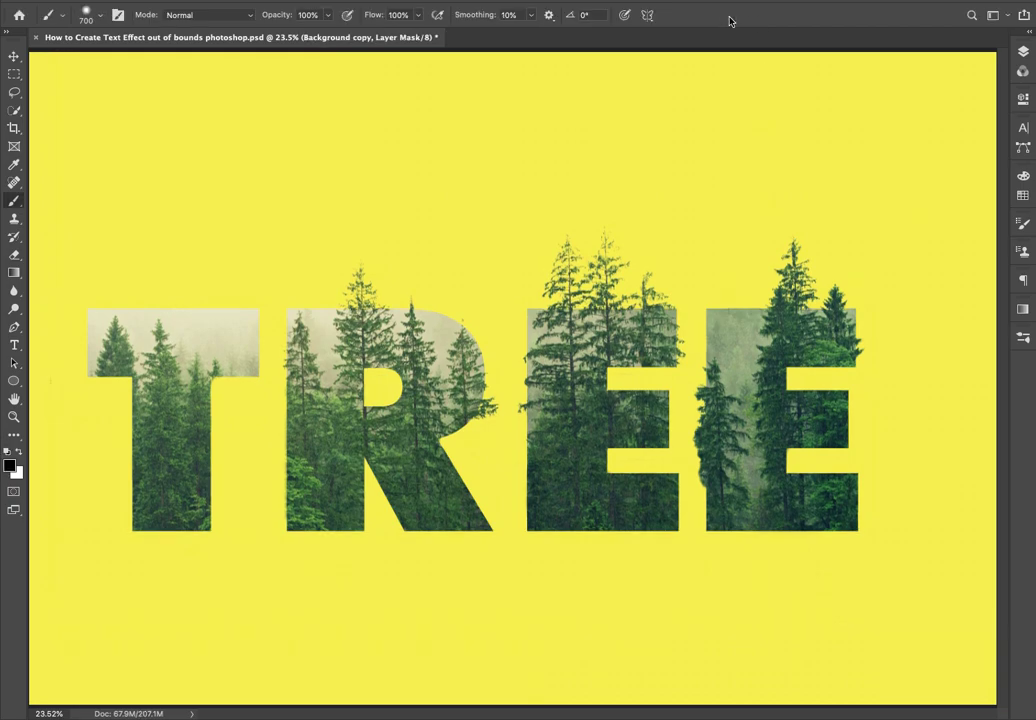